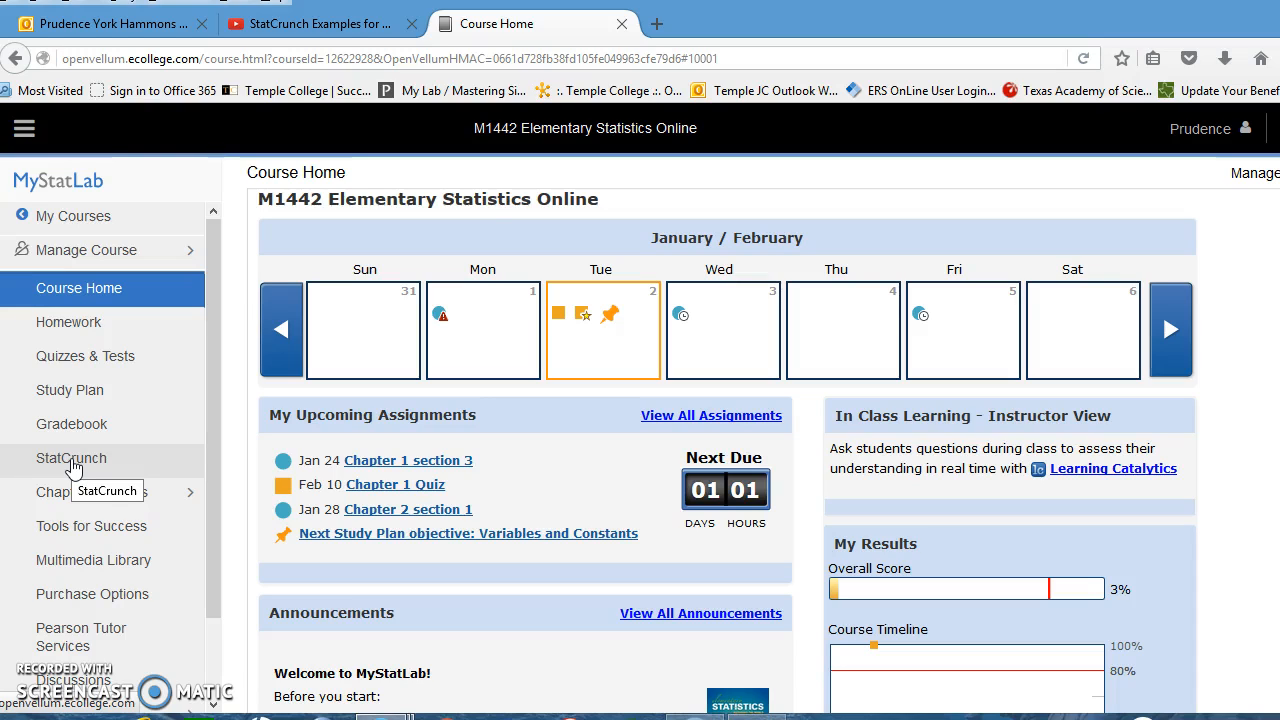
# Step: Open a blank StatCrunch data table through the course's StatCrunch website link and place its browser window beside the homework window
pyautogui.click(72, 462)
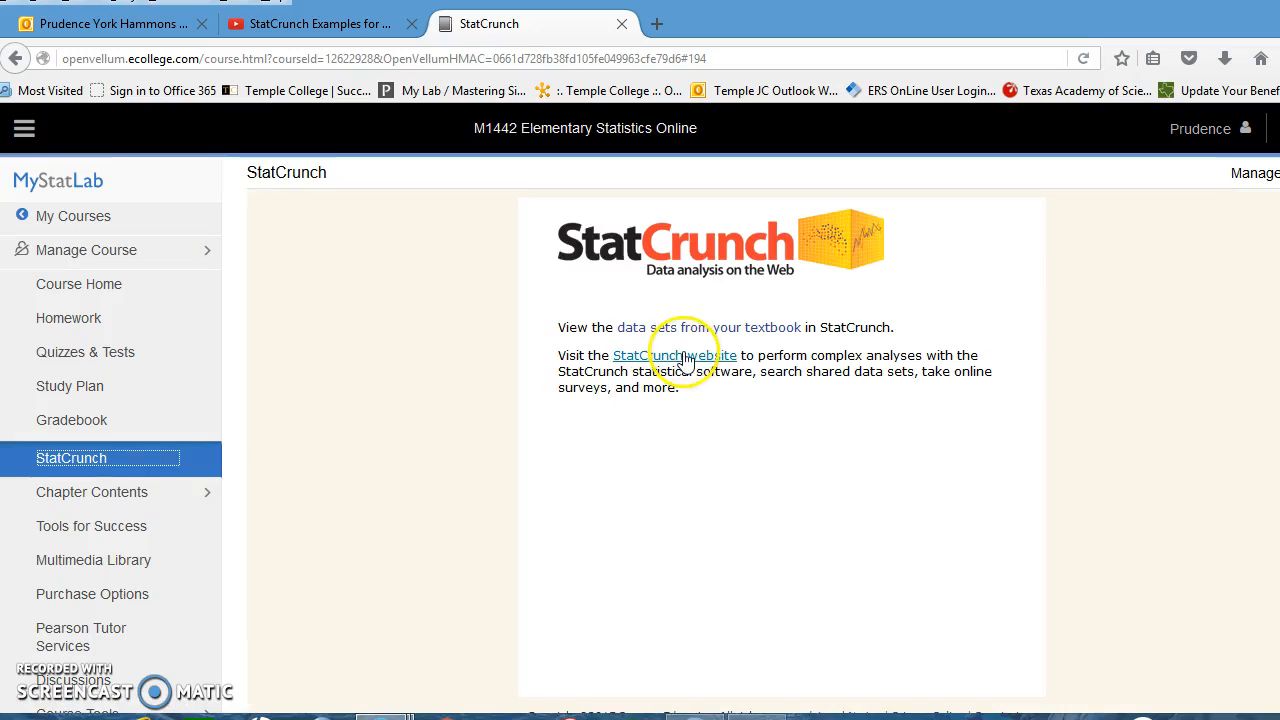
pyautogui.click(680, 356)
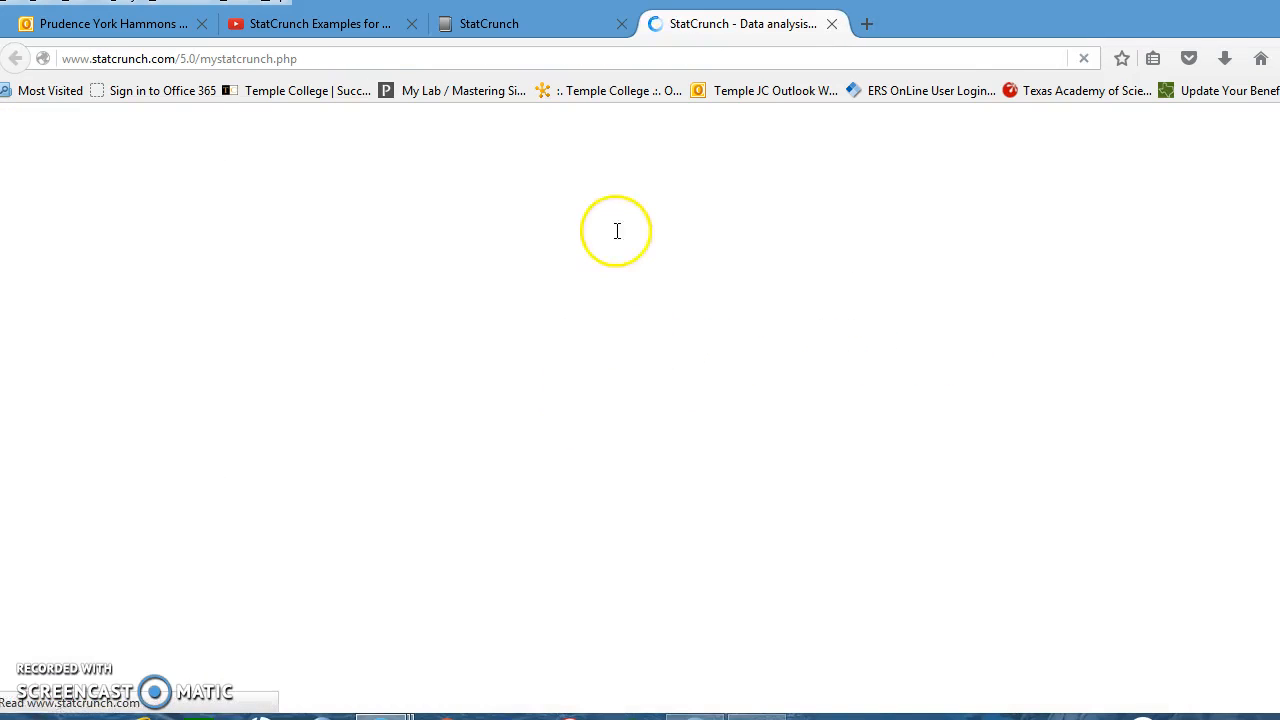
pyautogui.click(355, 183)
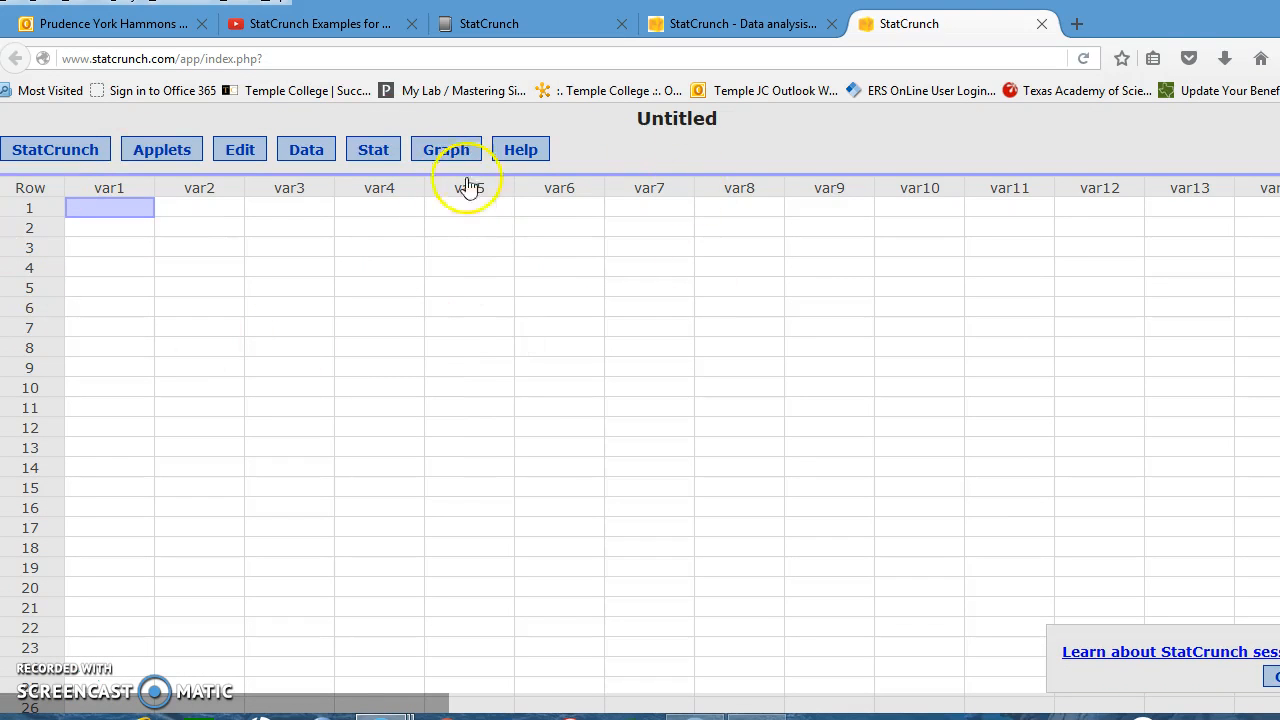
pyautogui.moveTo(1190, 20); pyautogui.dragTo(3, 40)
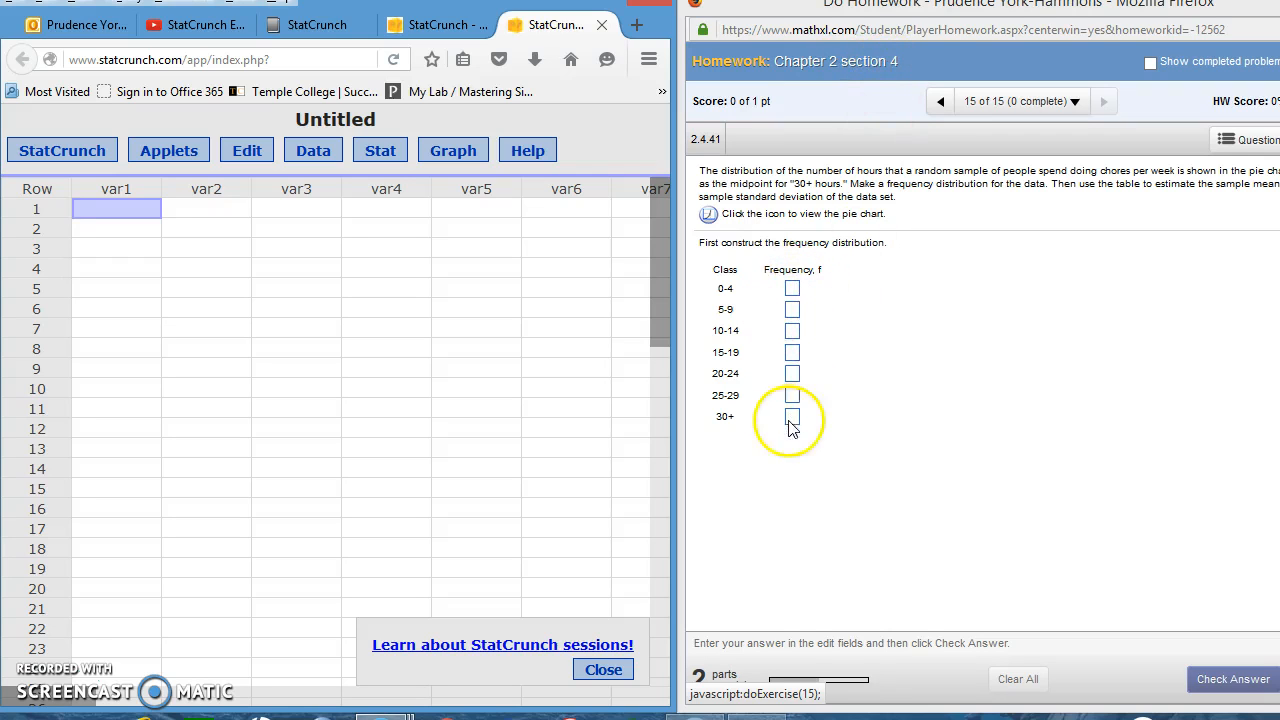
# Step: View the pie chart and fill in the class frequencies from 0-4 to 30+ as 4, 11, 19, 18, 17, 10 and 5
pyautogui.click(709, 216)
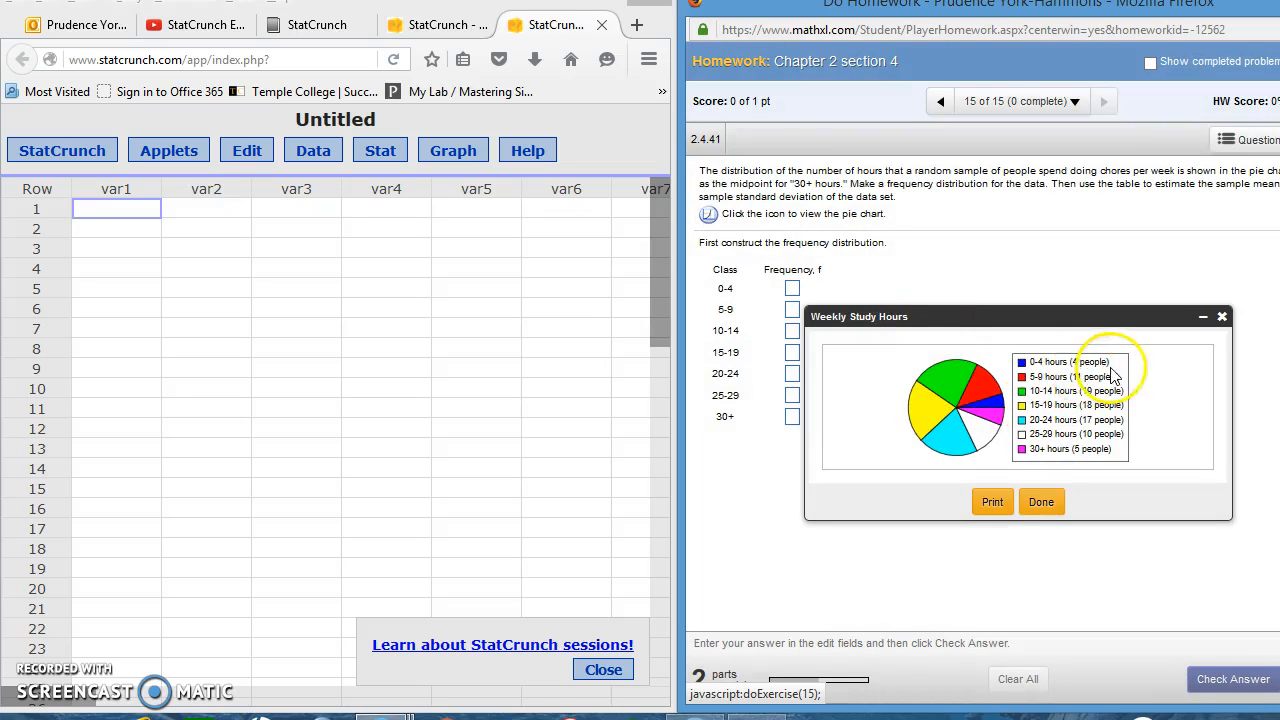
pyautogui.moveTo(920, 320); pyautogui.dragTo(950, 273)
pyautogui.click(795, 294)
pyautogui.write('4')
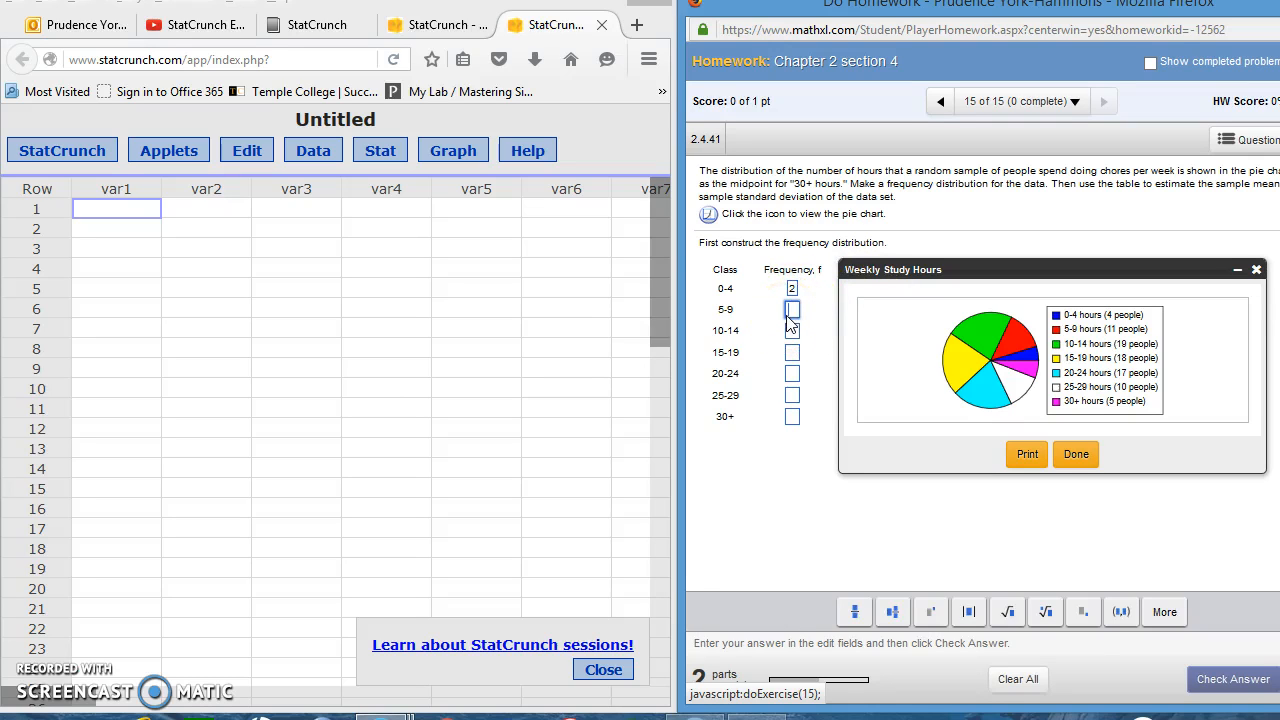
pyautogui.click(793, 290)
pyautogui.write('5')
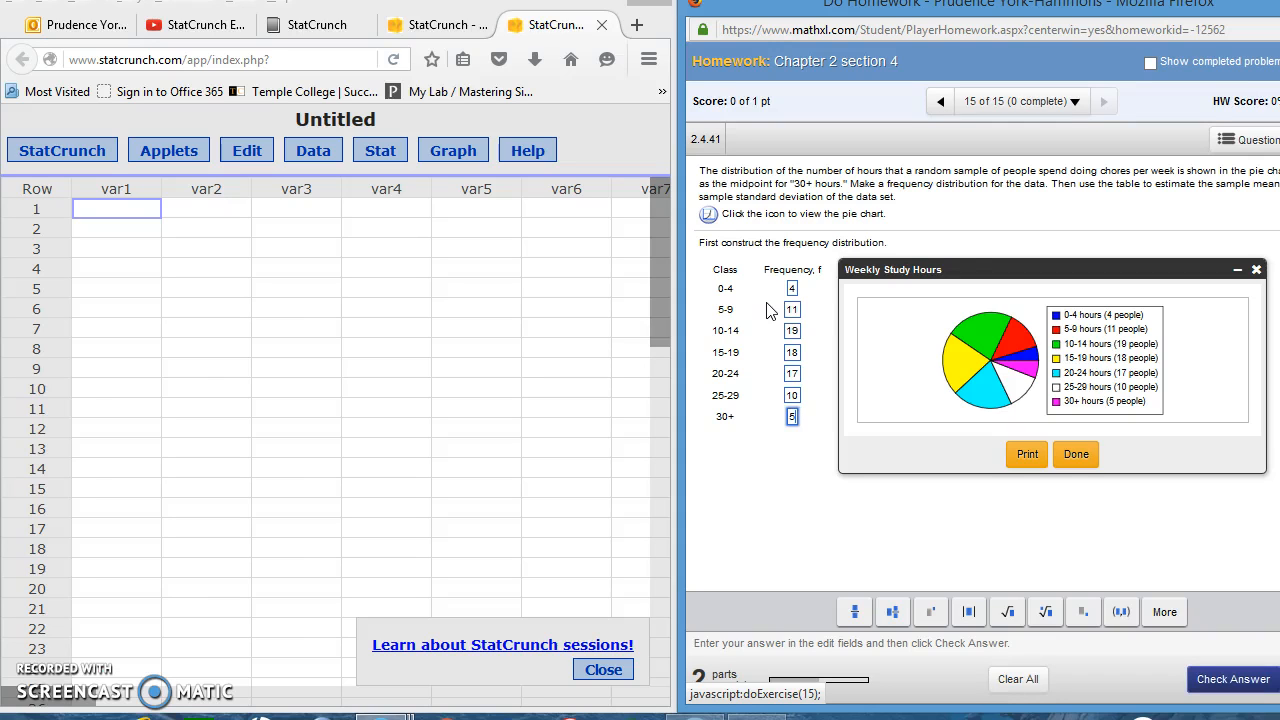
# Step: Close the pie chart and submit the frequency distribution for checking, continuing to the sample mean part
pyautogui.click(1255, 270)
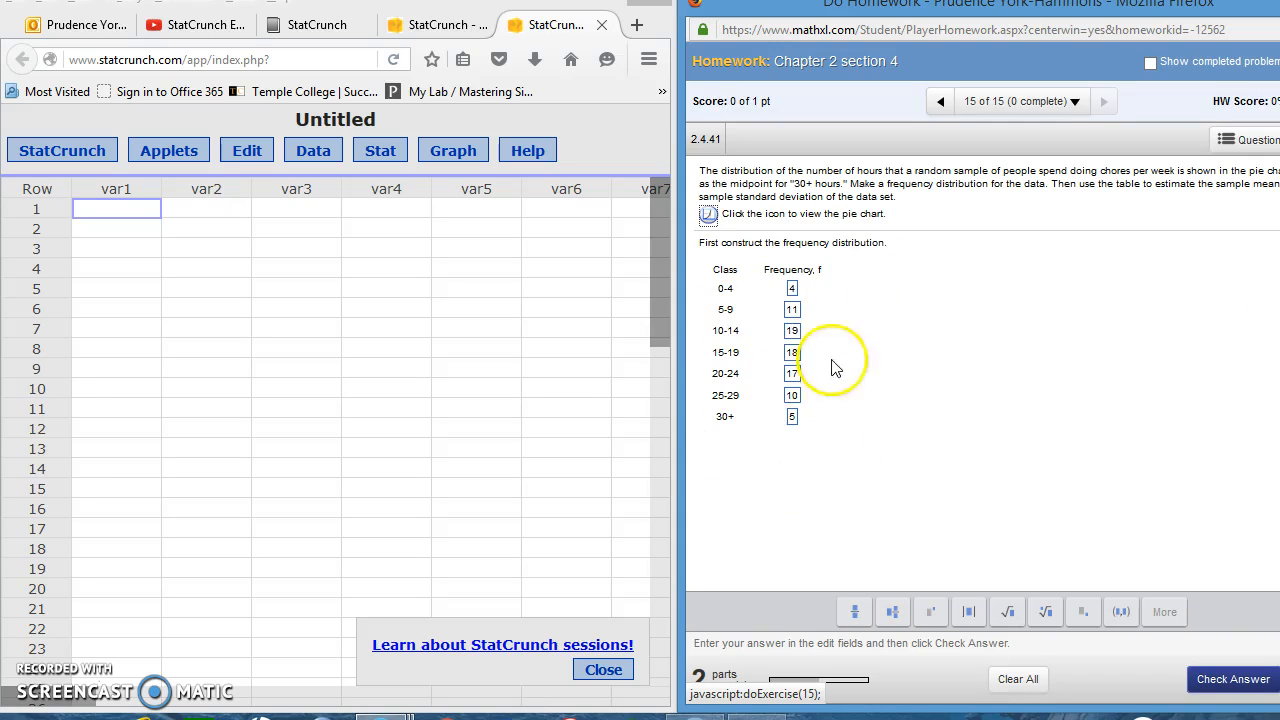
pyautogui.click(1220, 681)
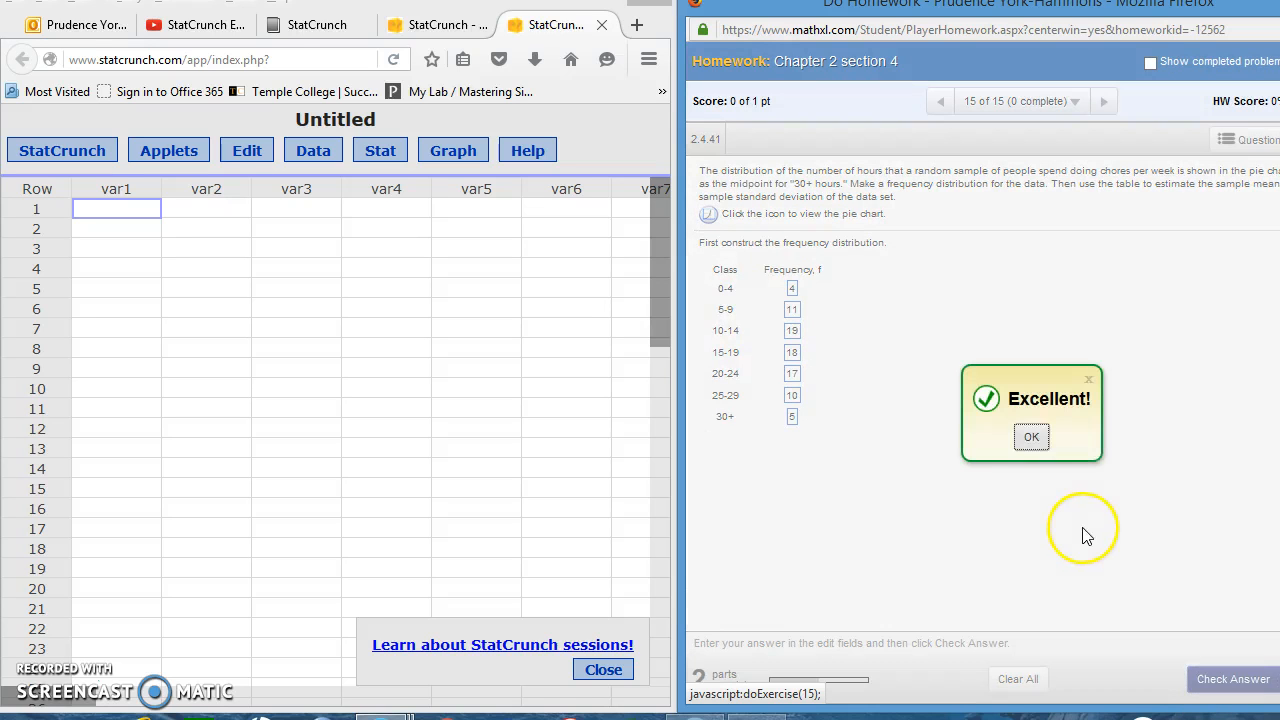
pyautogui.click(1031, 437)
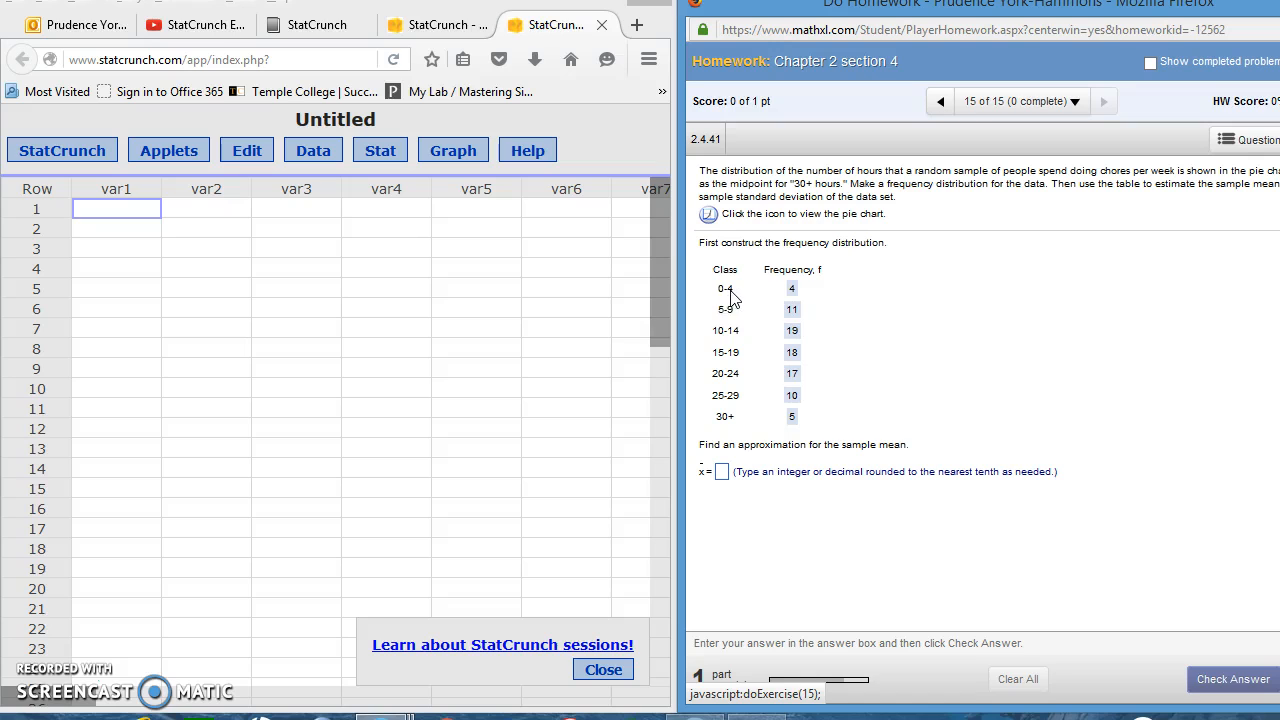
# Step: Name the first StatCrunch column midpoint and enter 2, 7, 12, 17, 22, 27 and 32 in rows 1 to 7
pyautogui.click(100, 188)
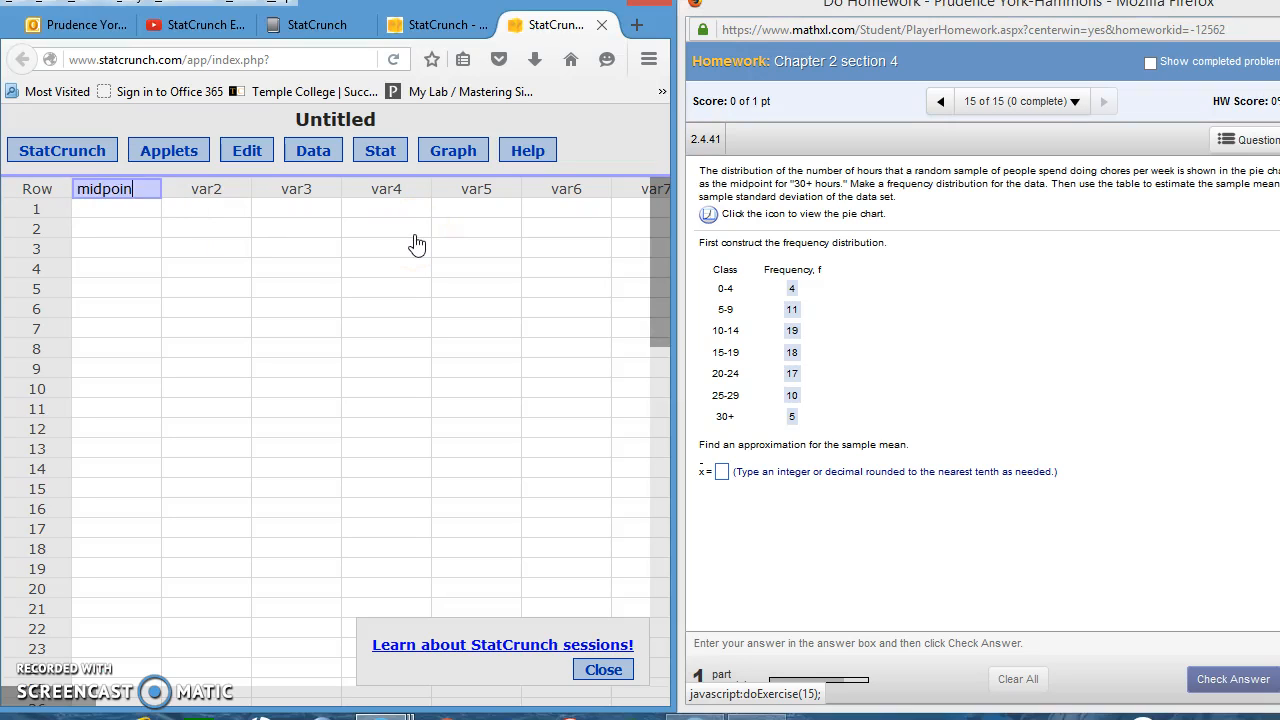
pyautogui.click(120, 207)
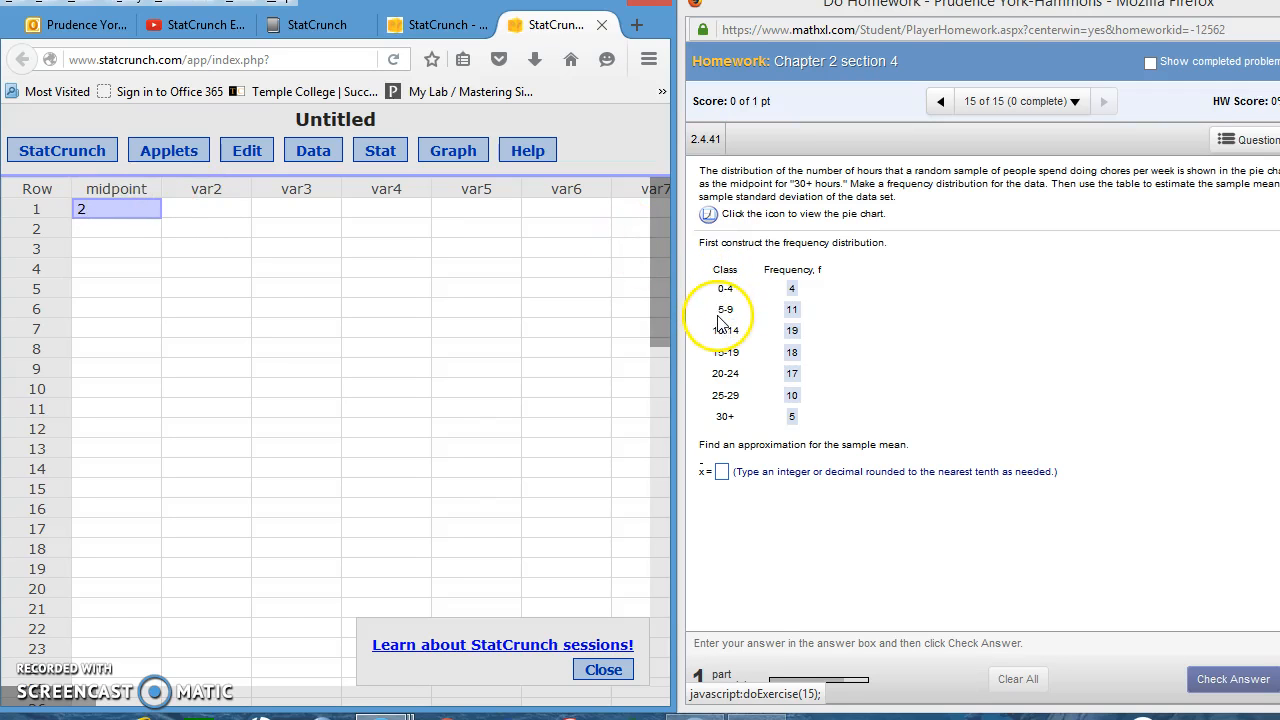
pyautogui.click(127, 229)
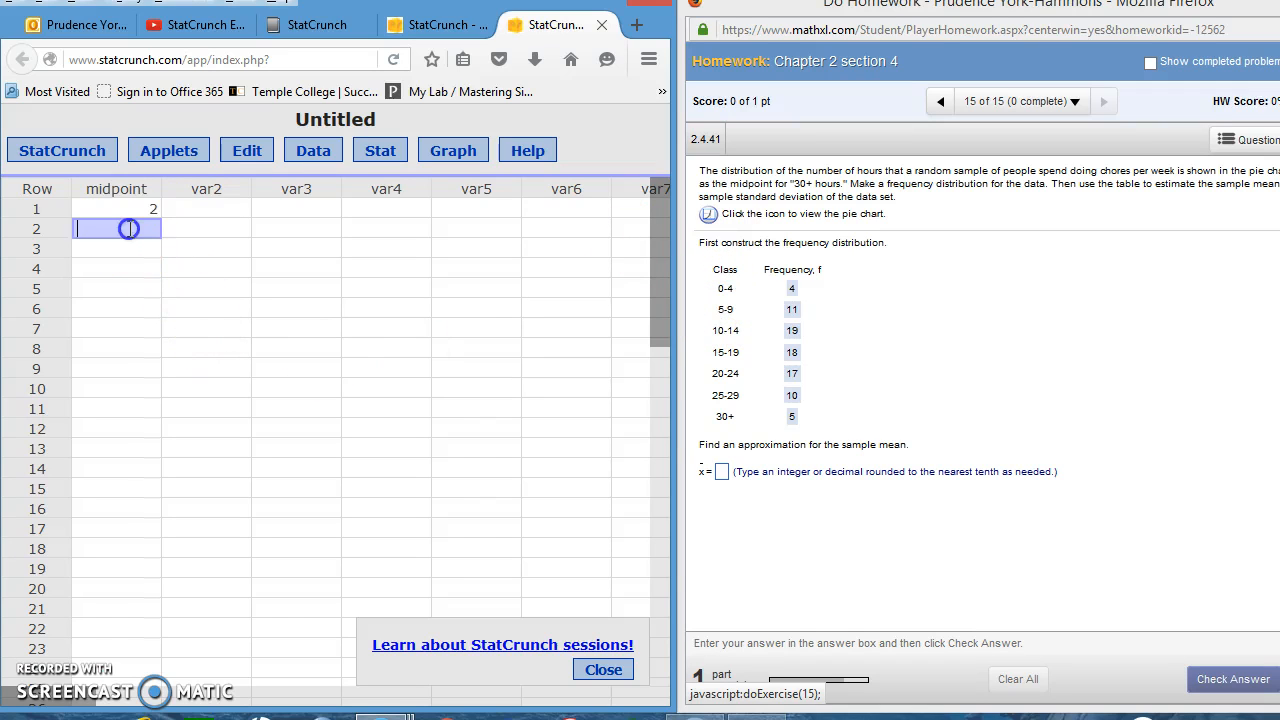
pyautogui.write('7')
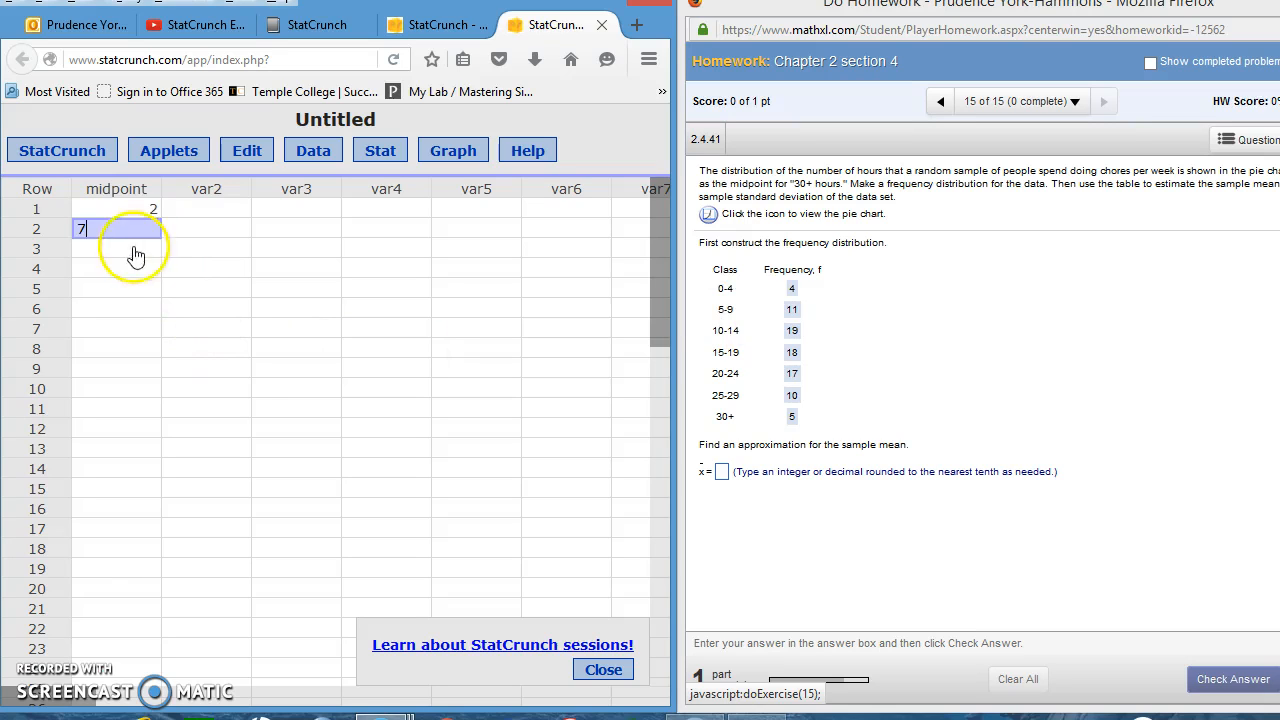
pyautogui.click(136, 248)
pyautogui.write('12')
pyautogui.click(144, 268)
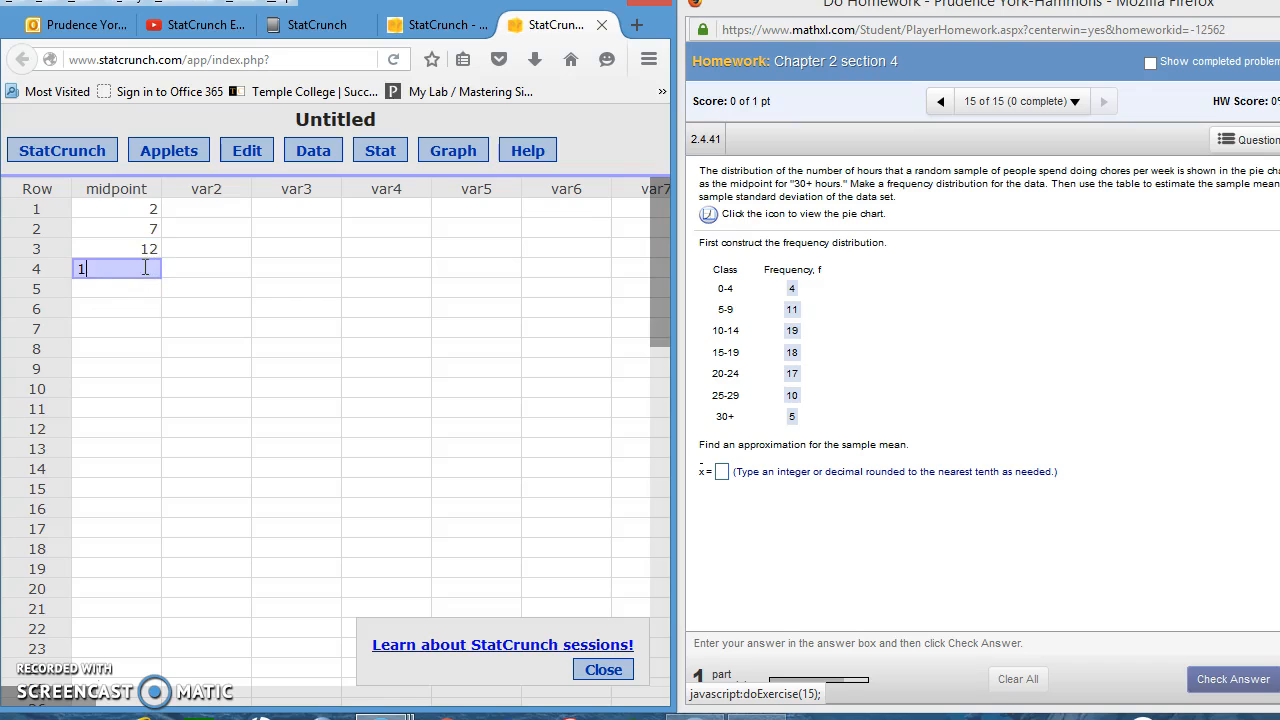
pyautogui.write('17')
pyautogui.click(151, 286)
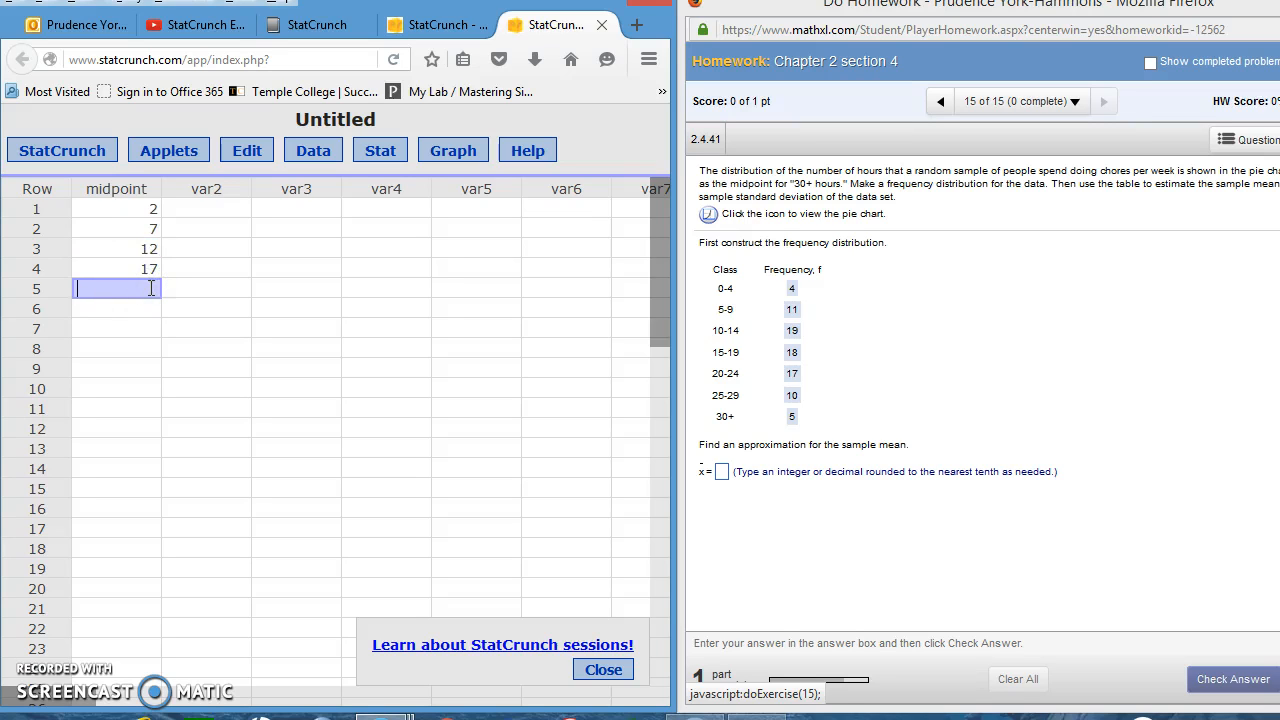
pyautogui.write('22')
pyautogui.click(151, 308)
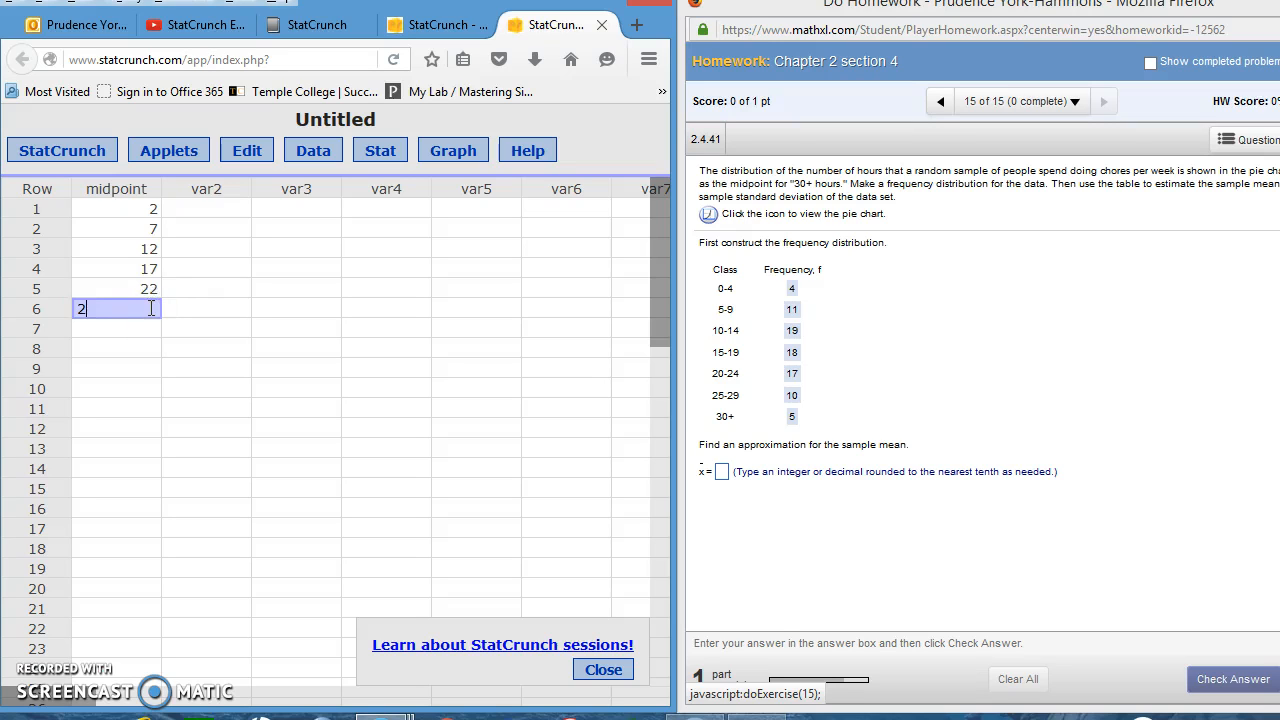
pyautogui.write('27')
pyautogui.click(148, 323)
pyautogui.write('32')
pyautogui.click(144, 352)
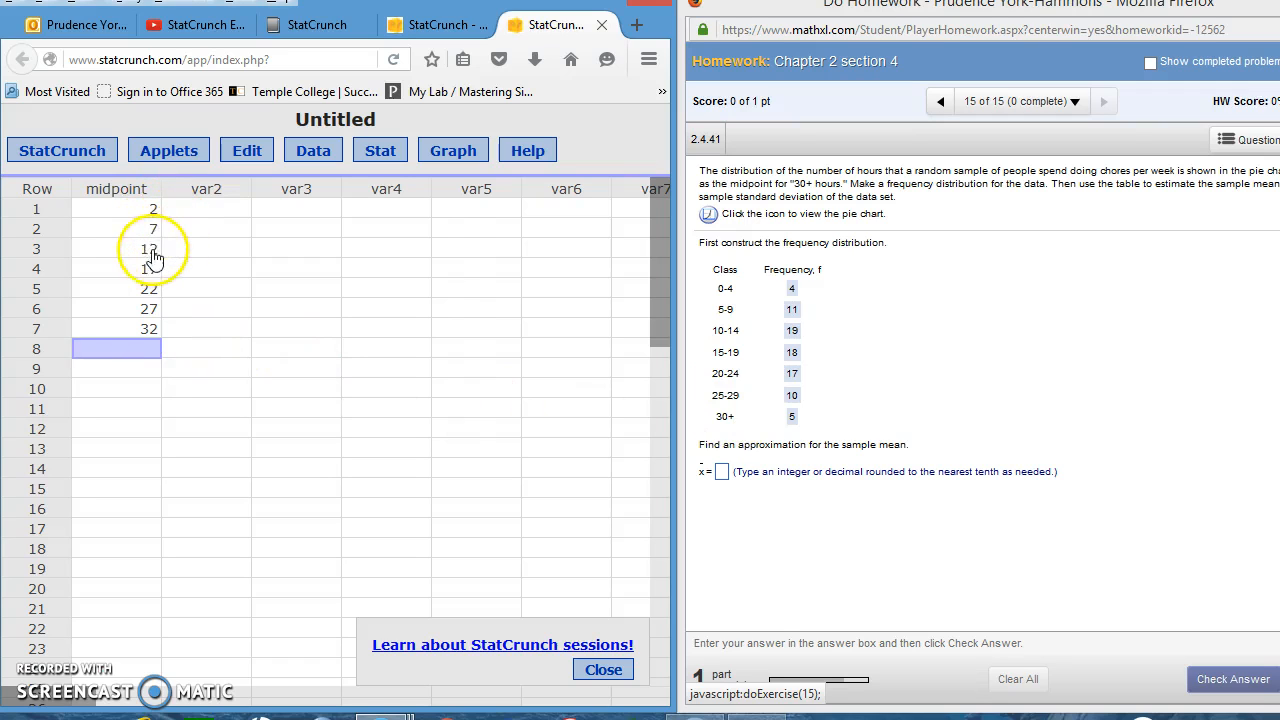
pyautogui.click(146, 329)
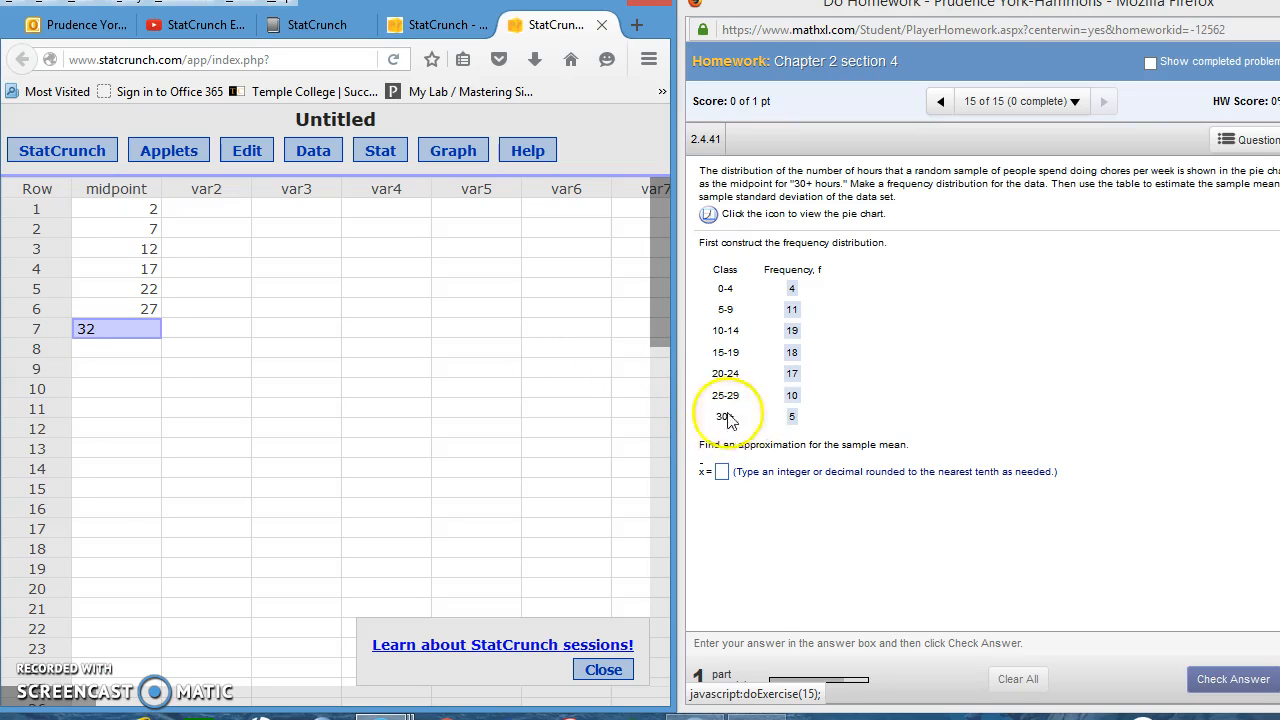
# Step: Name the second column frequencies and enter 4, 11, 19, 18, 17, 10 and 5 in rows 1 to 7
pyautogui.click(194, 190)
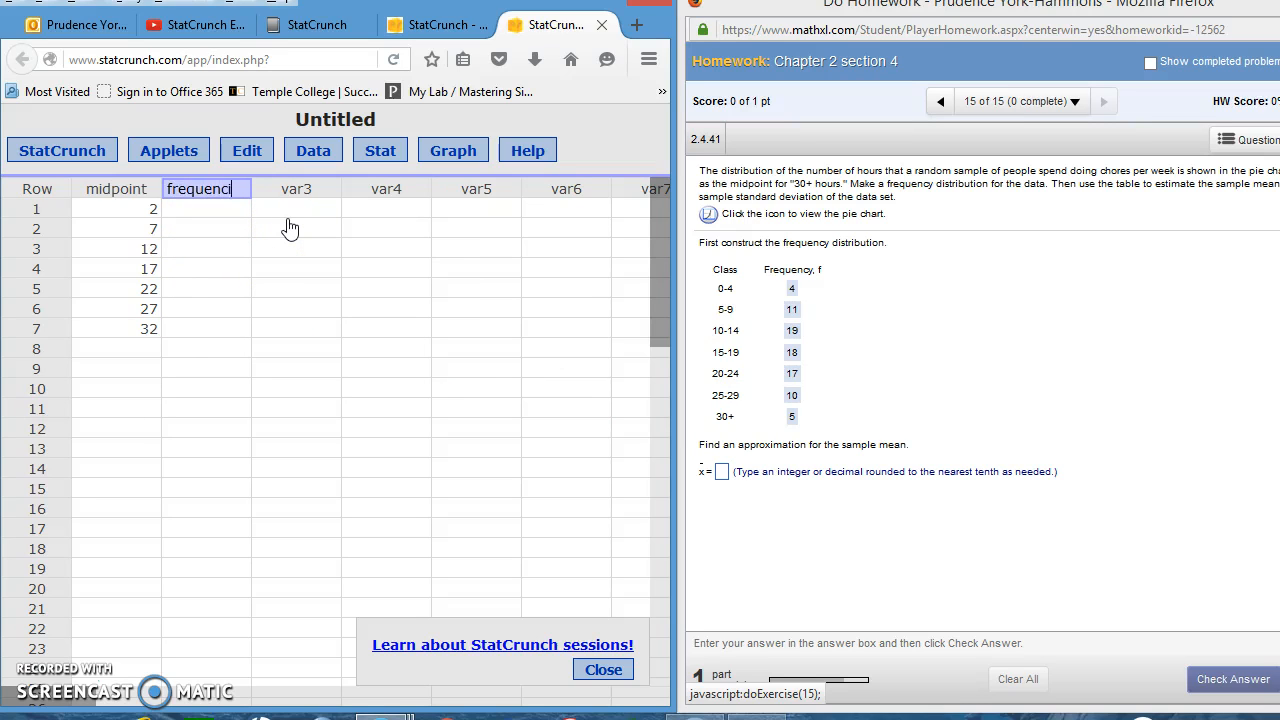
pyautogui.click(225, 208)
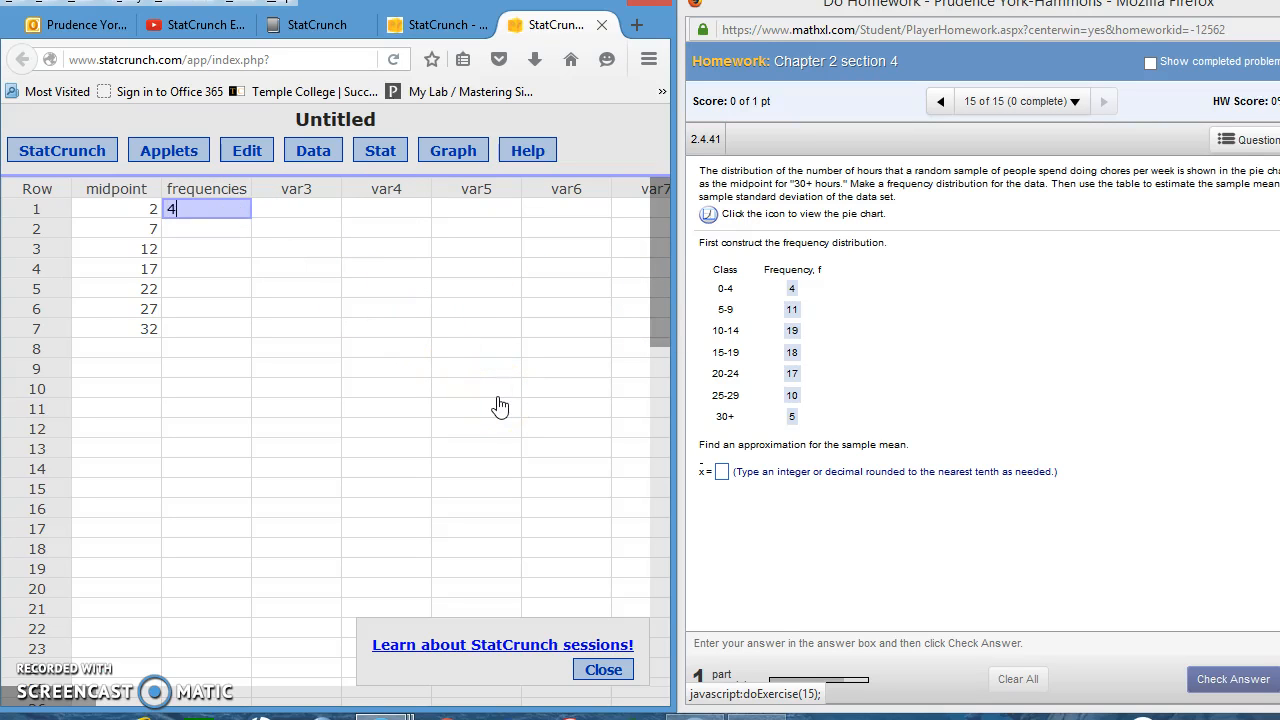
pyautogui.write('4')
pyautogui.press('Return')
pyautogui.write('11')
pyautogui.press('Return')
pyautogui.write('19')
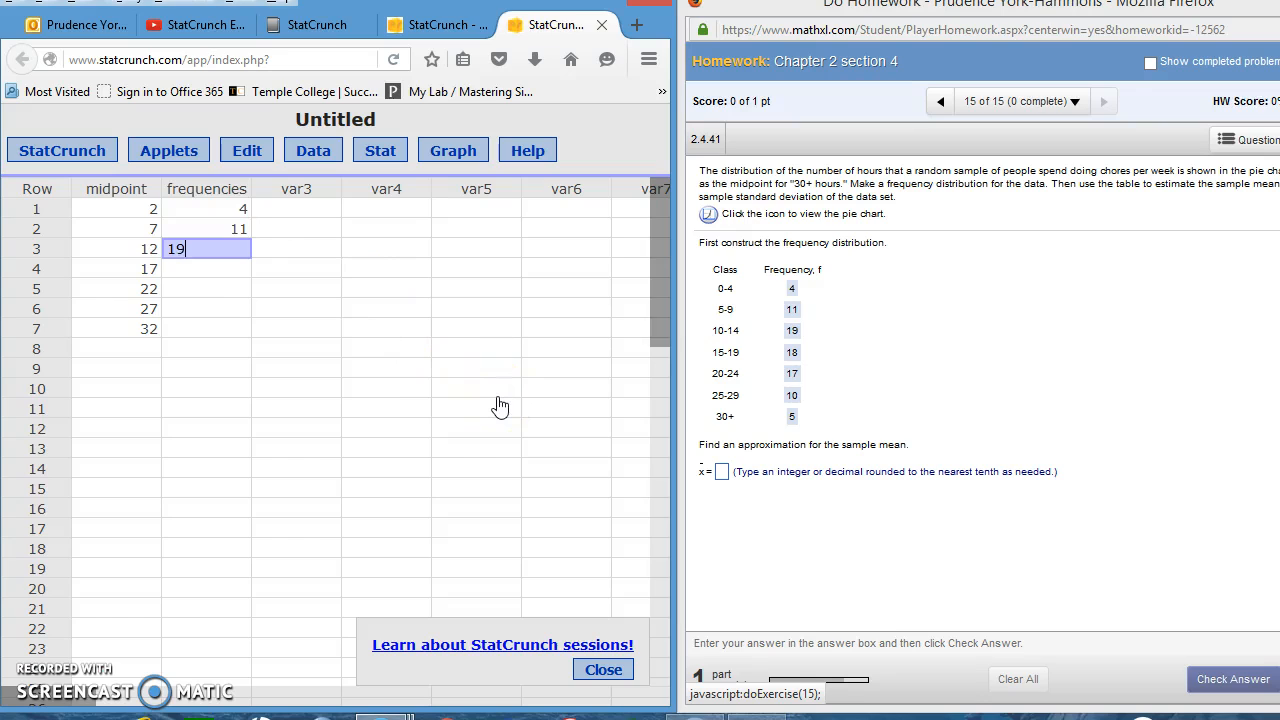
pyautogui.press('Return')
pyautogui.write('18')
pyautogui.press('Return')
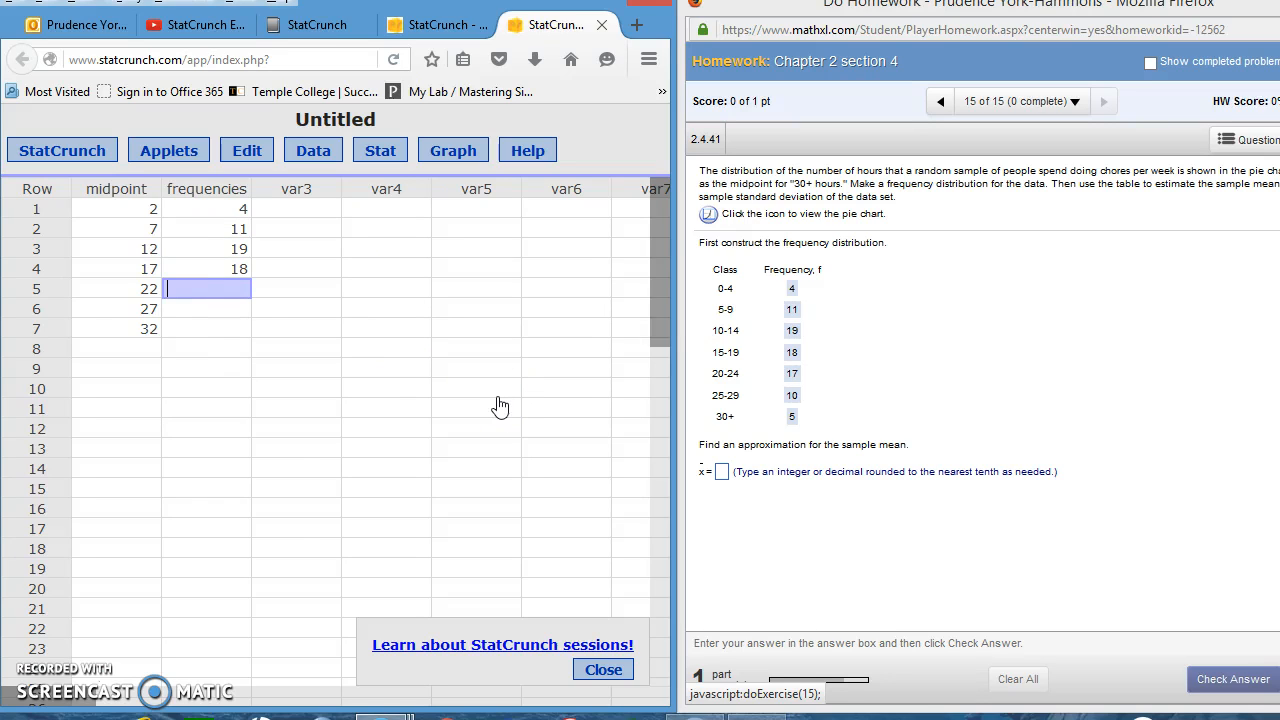
pyautogui.write('17')
pyautogui.press('Return')
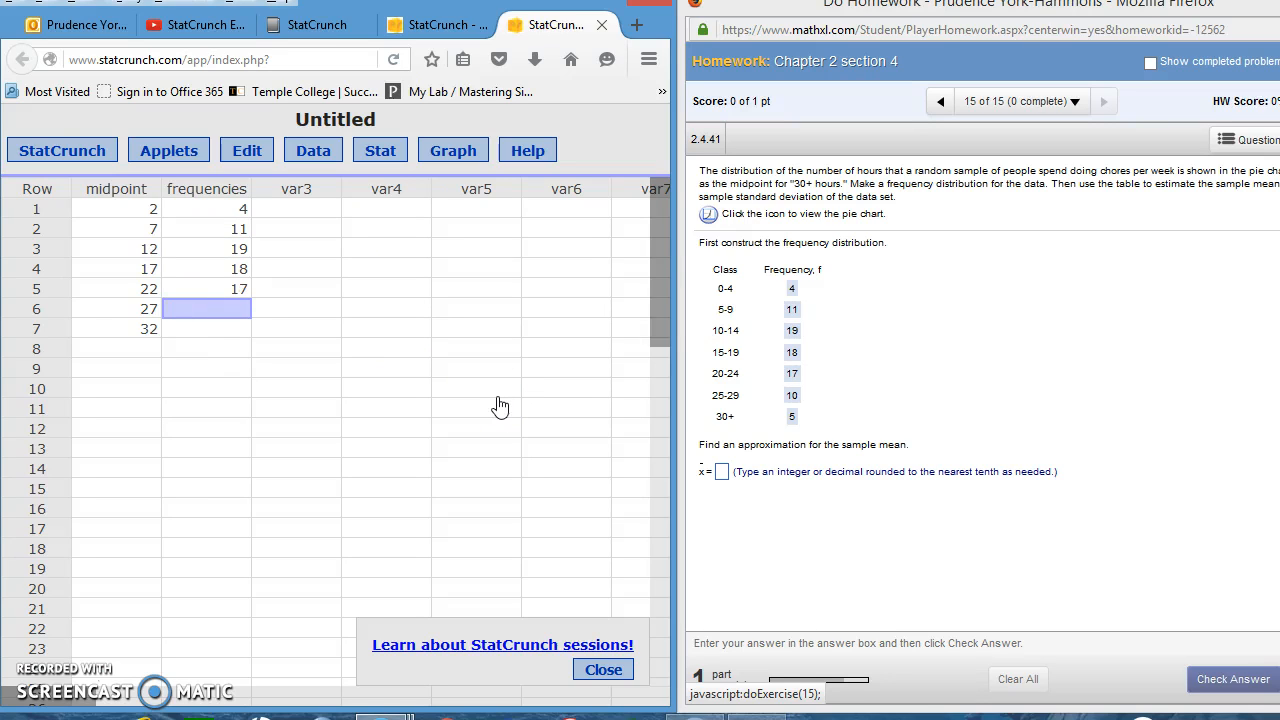
pyautogui.press('Return')
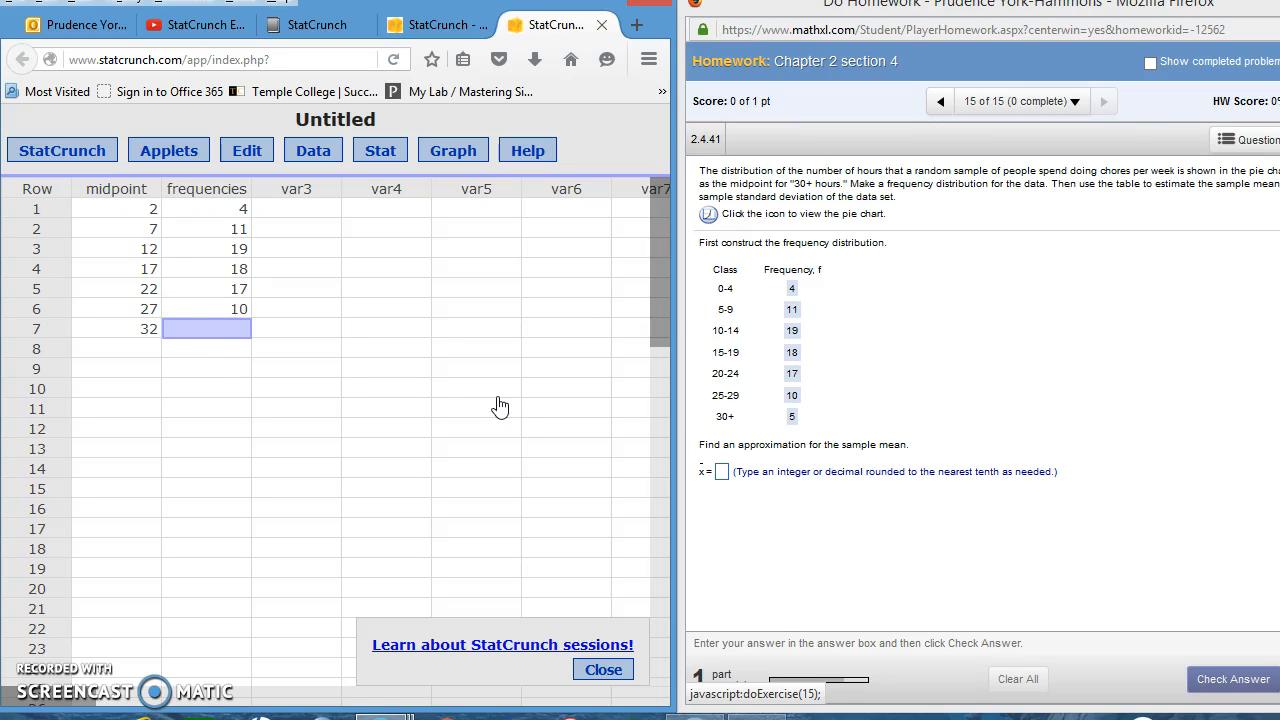
pyautogui.press('Return')
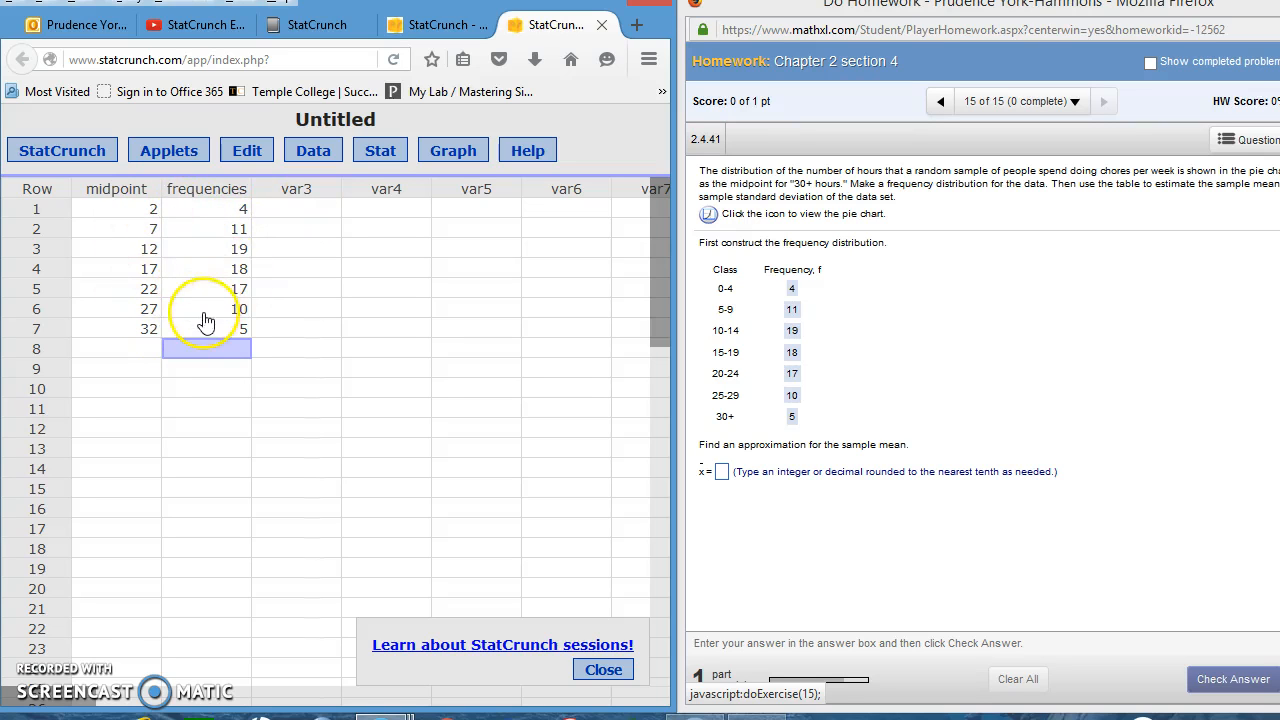
# Step: Start summary statistics for grouped/binned data and reposition its dialog over the data table
pyautogui.click(380, 155)
pyautogui.moveTo(392, 205)
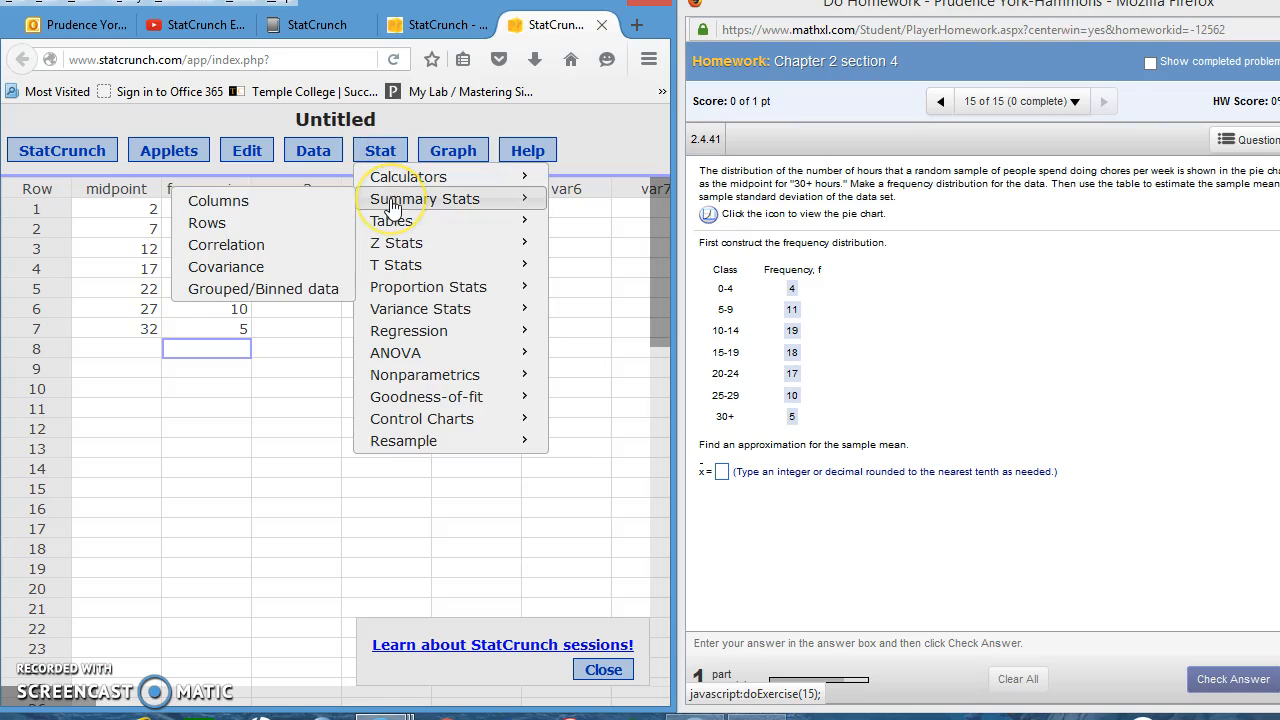
pyautogui.click(247, 209)
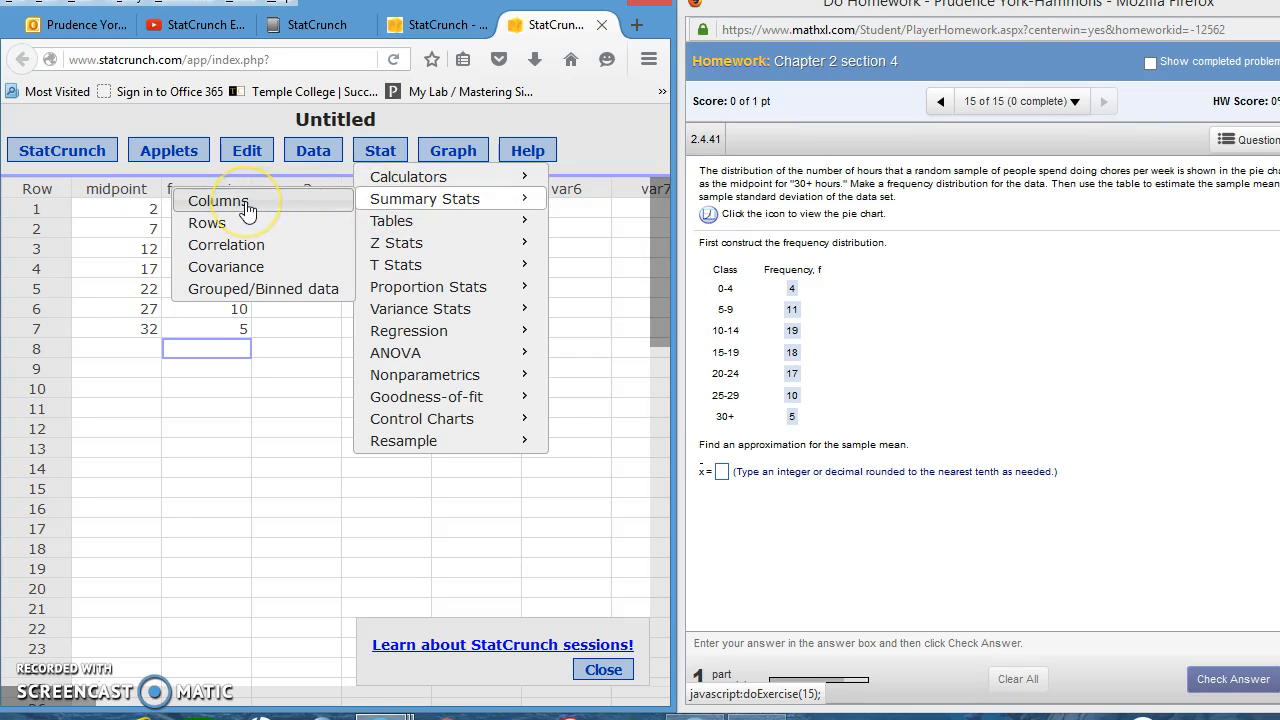
pyautogui.click(250, 293)
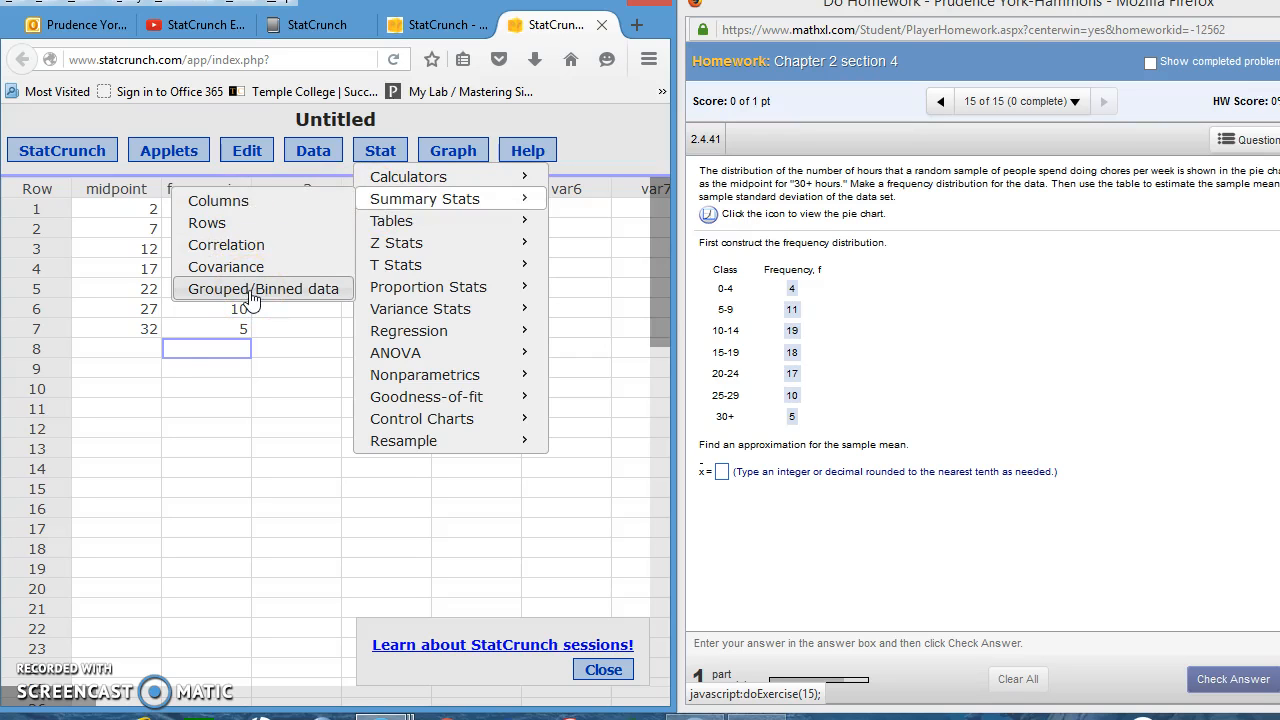
pyautogui.click(250, 293)
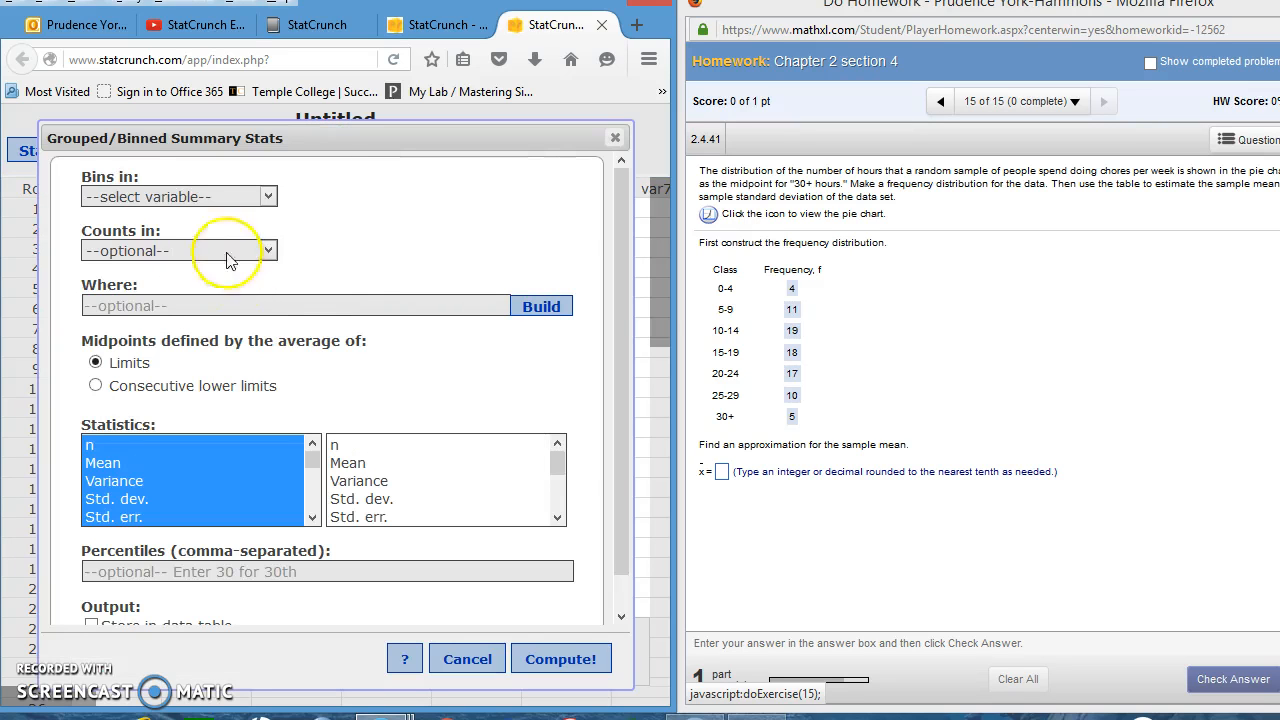
pyautogui.moveTo(318, 141); pyautogui.dragTo(557, 366)
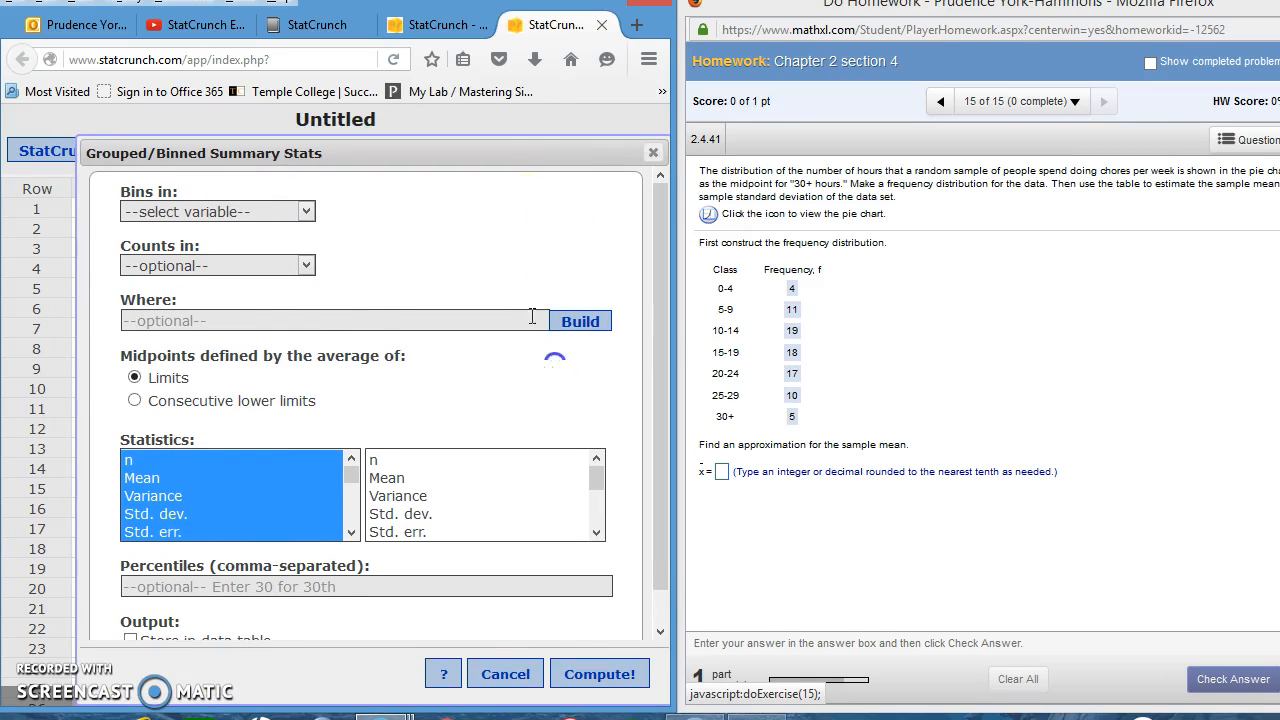
pyautogui.moveTo(503, 149); pyautogui.dragTo(488, 334)
# Step: Set the grouped summary statistics to take bins from midpoint and counts from frequencies
pyautogui.click(290, 214)
pyautogui.click(228, 254)
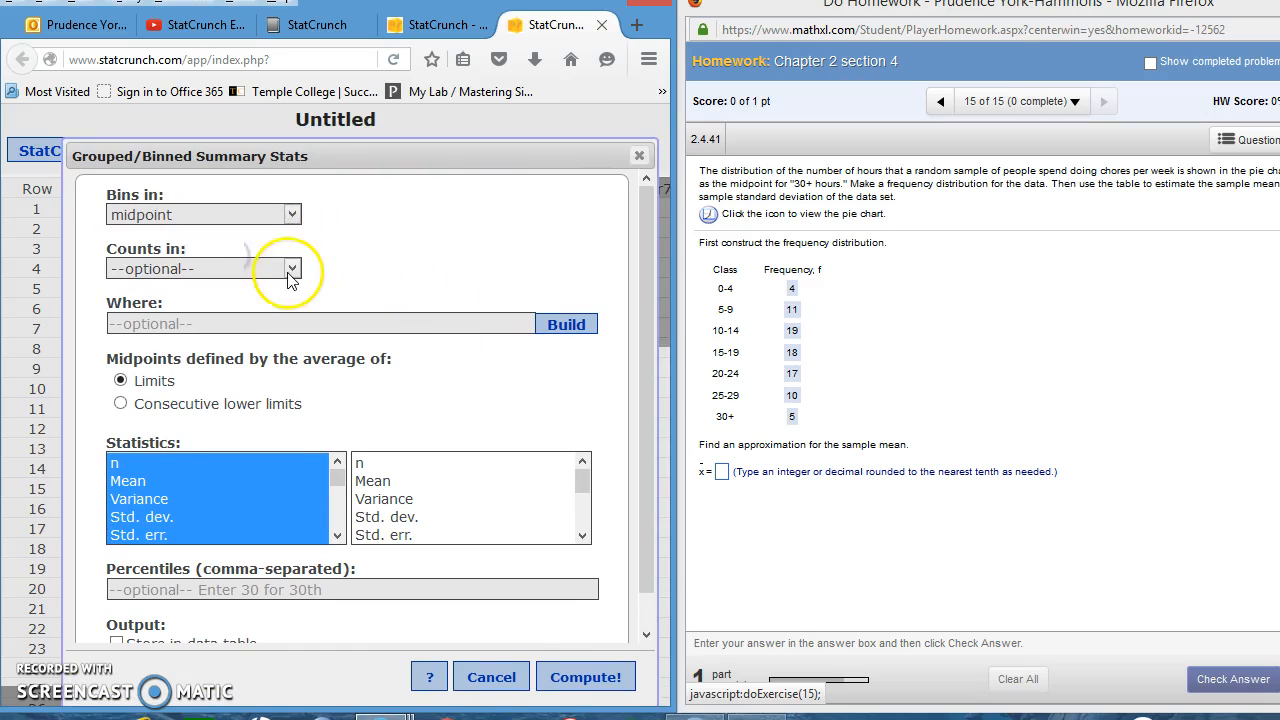
pyautogui.click(290, 269)
pyautogui.click(223, 325)
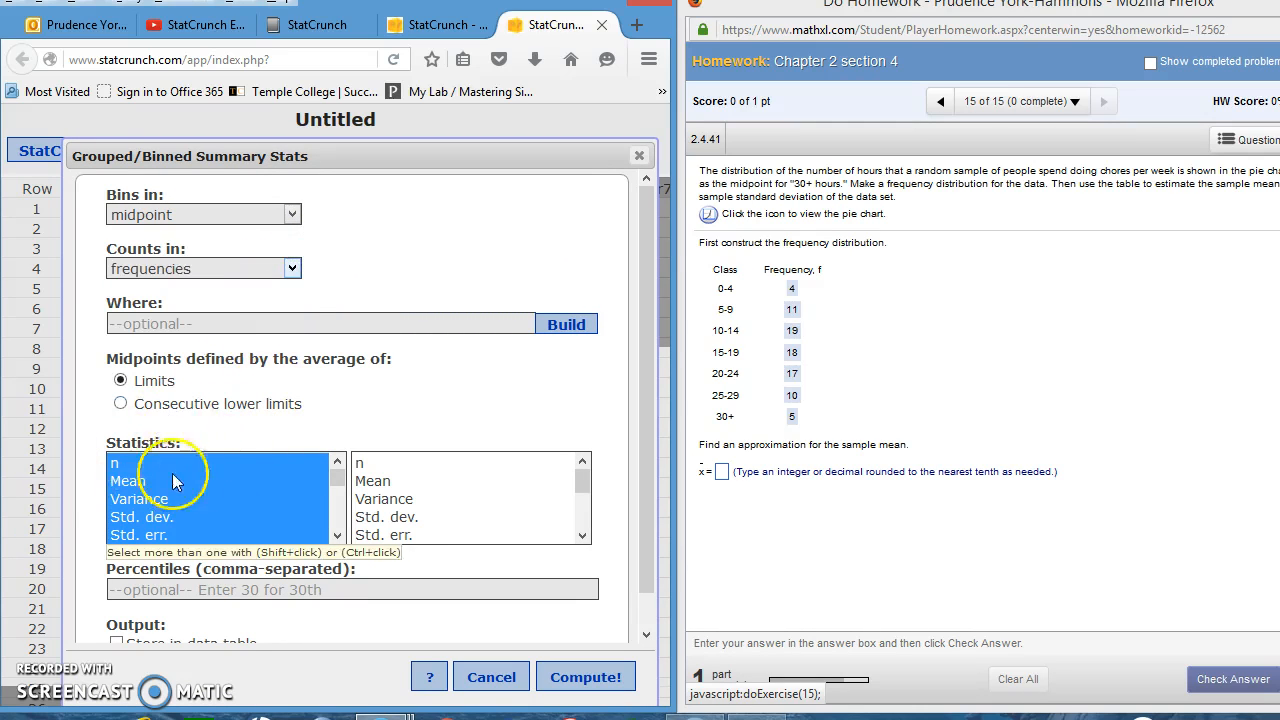
# Step: Limit the grouped statistics to Mean and Std. dev. and compute them
pyautogui.click(127, 489)
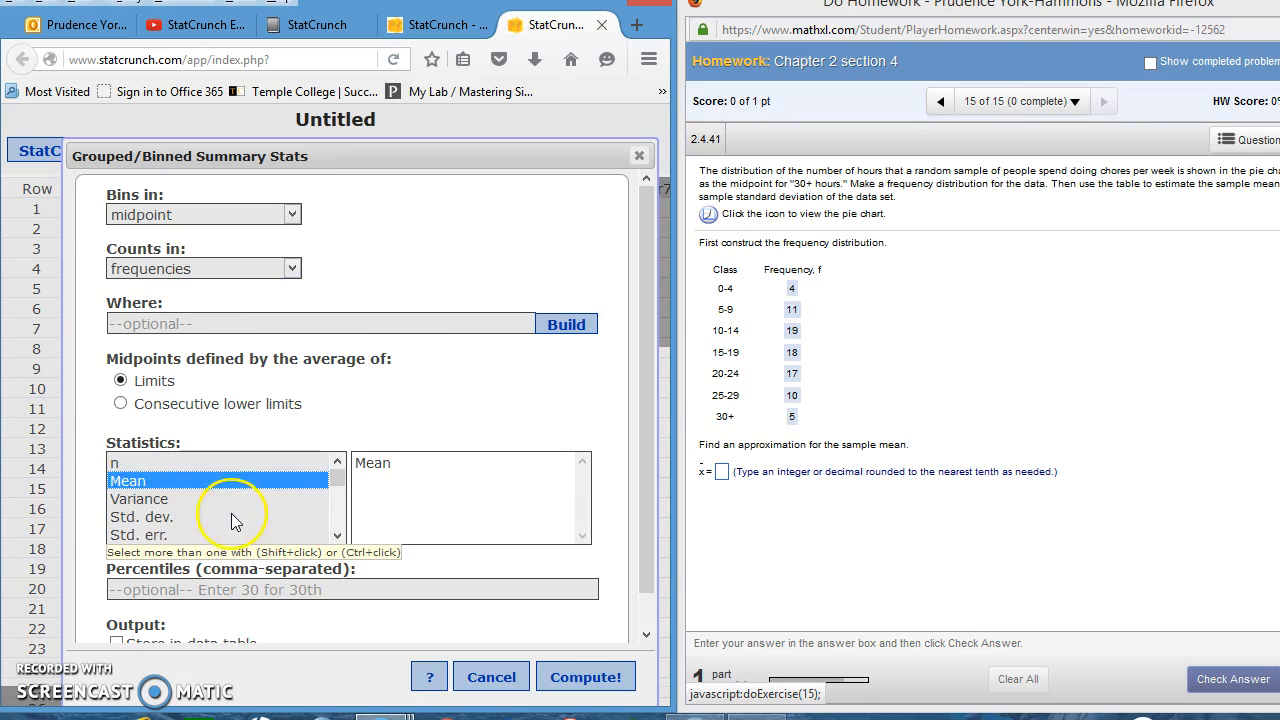
pyautogui.keyDown('ctrl'); pyautogui.click(155, 517); pyautogui.keyUp('ctrl')
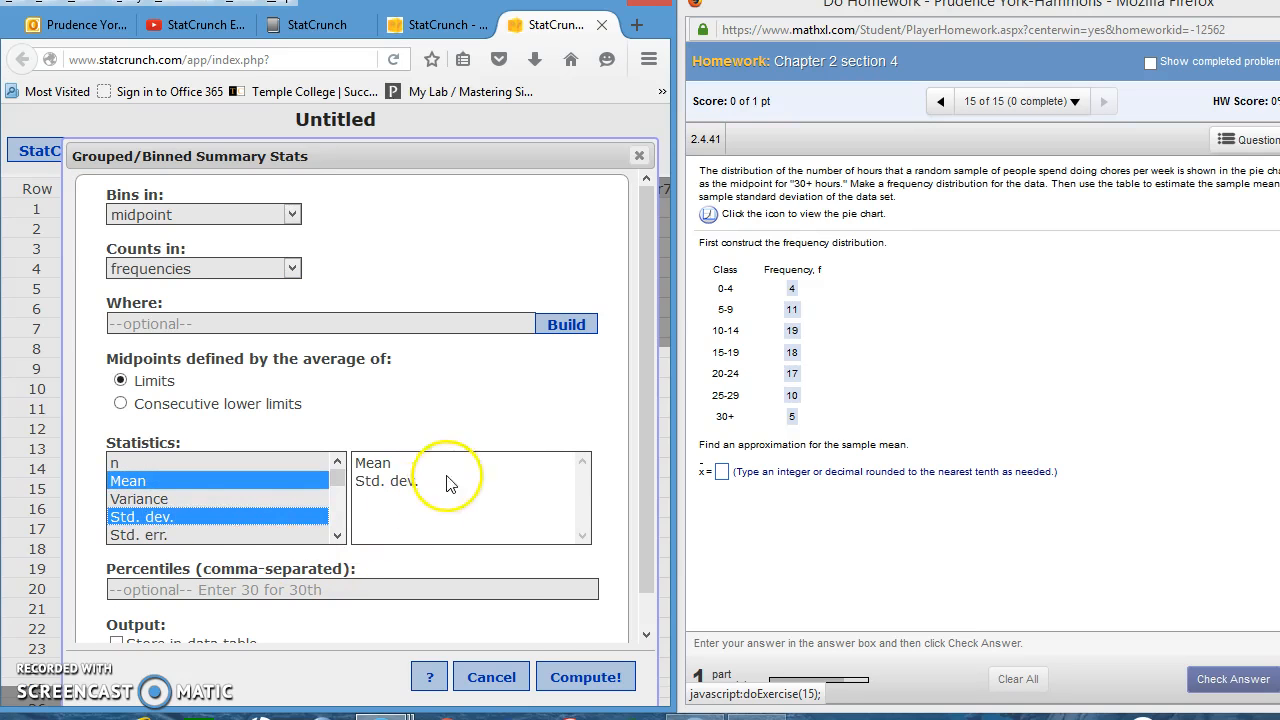
pyautogui.click(552, 683)
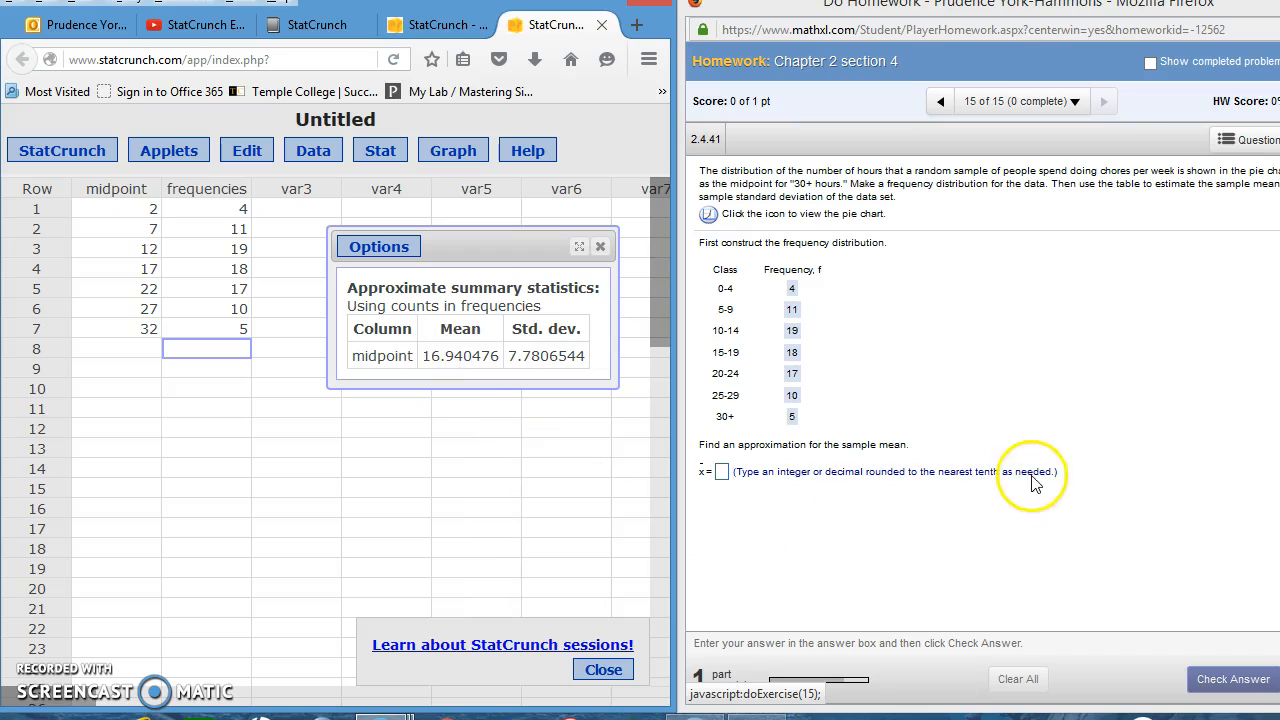
# Step: Answer the homework's sample mean part with 16.9, submit it for checking and continue to the standard deviation part
pyautogui.click(720, 471)
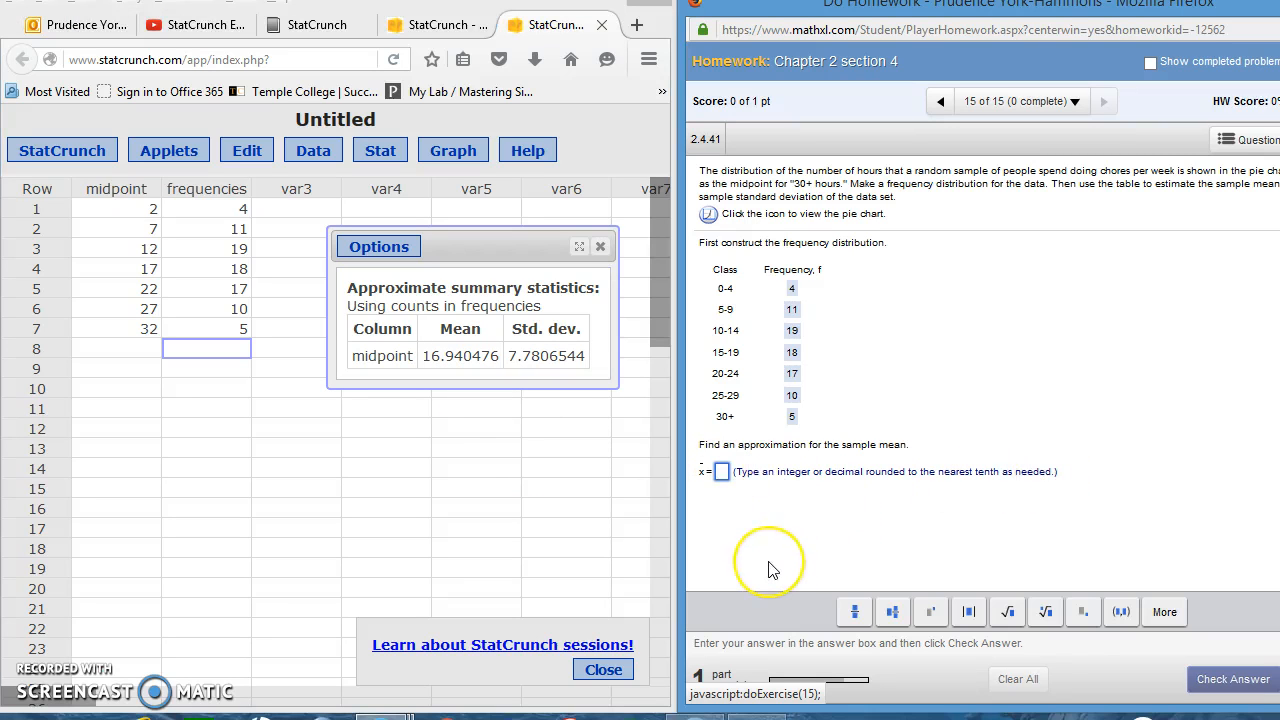
pyautogui.write('16.9')
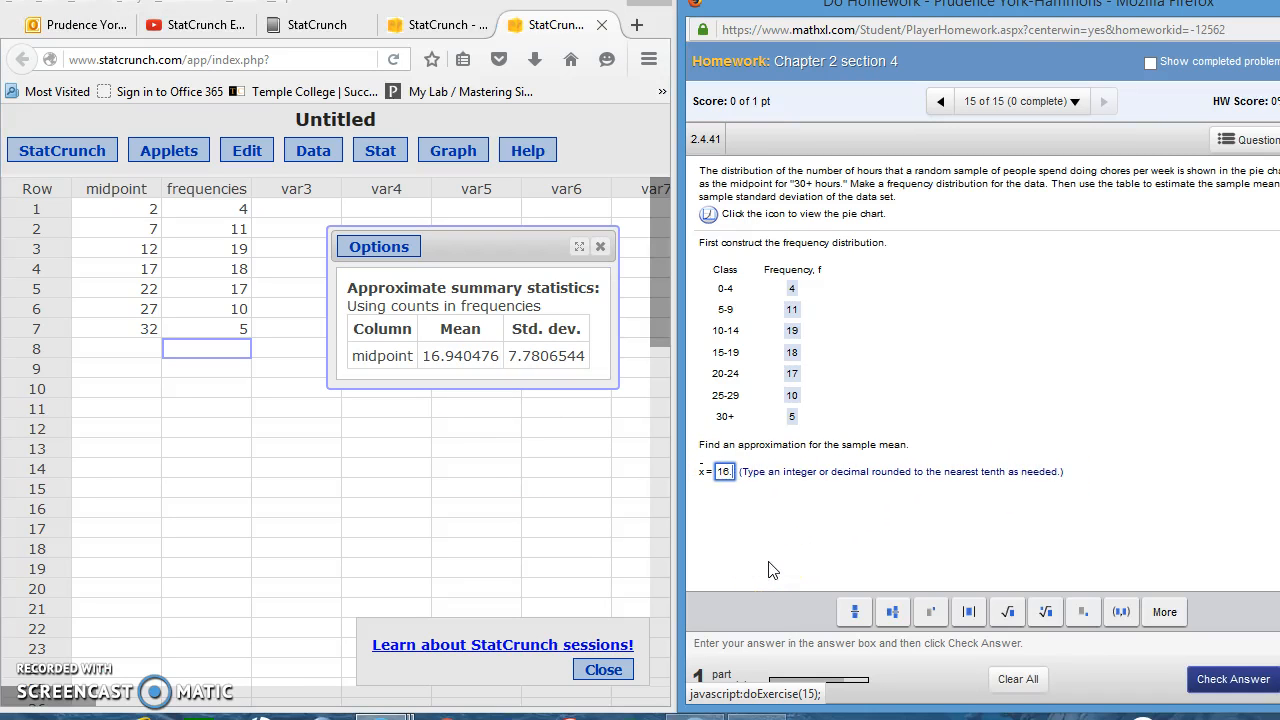
pyautogui.click(1233, 679)
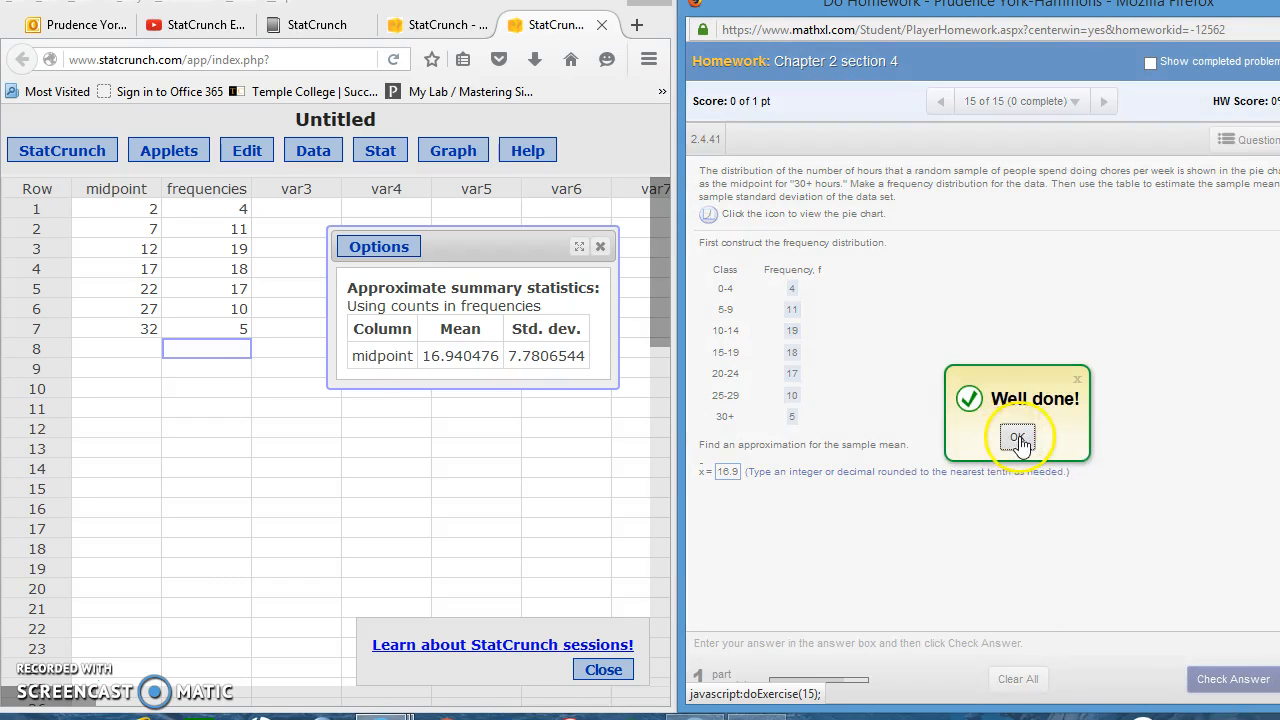
pyautogui.click(1015, 433)
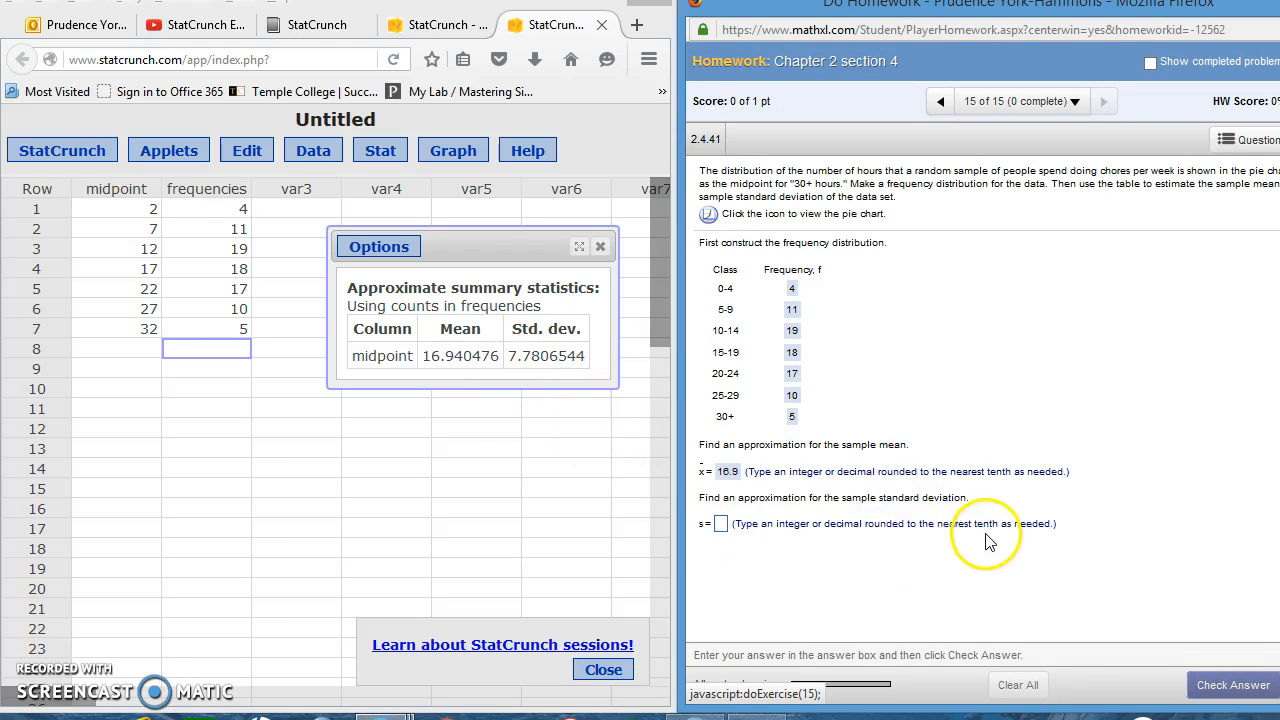
# Step: Enter 7.8 as the sample standard deviation, submit it for checking and dismiss the feedback
pyautogui.click(721, 525)
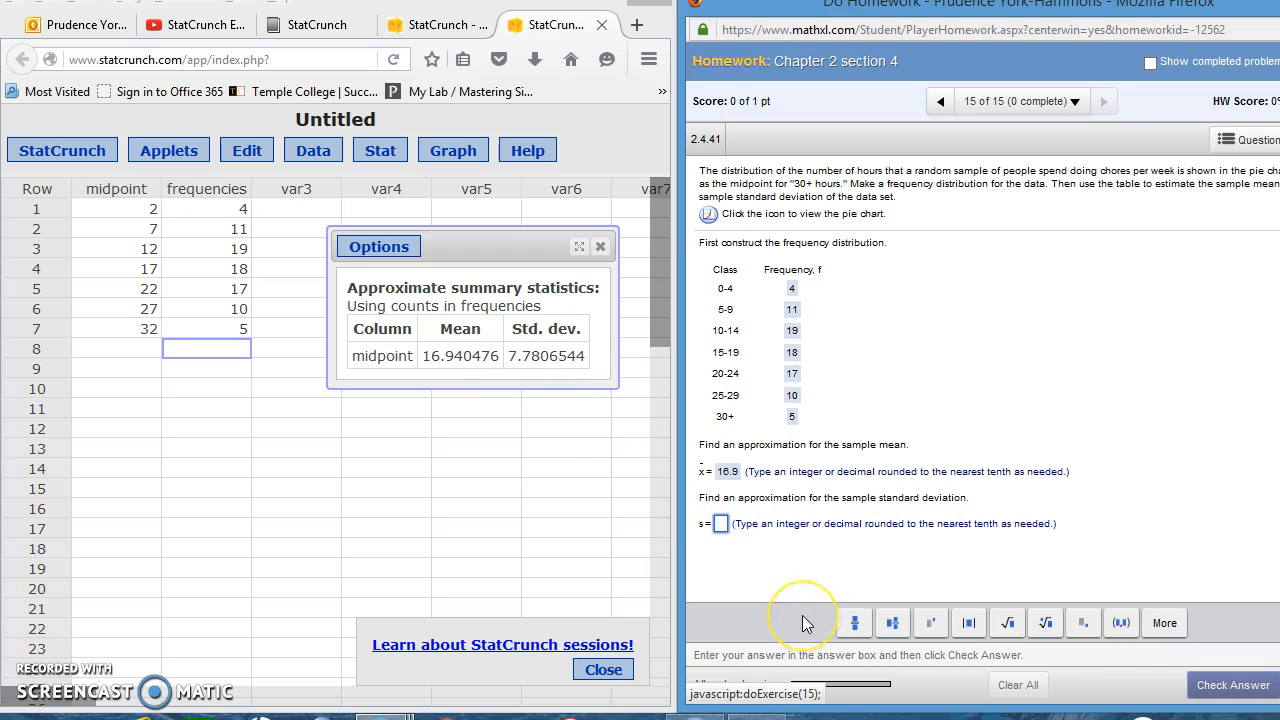
pyautogui.write('7.8')
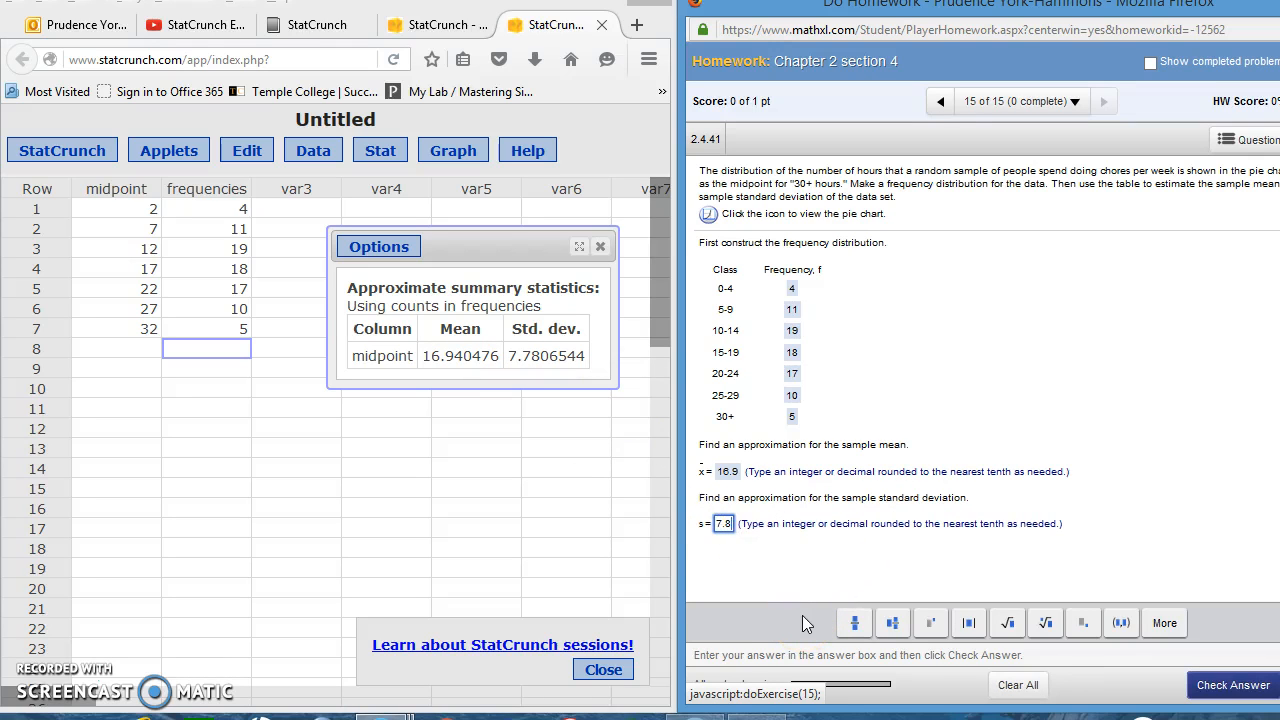
pyautogui.click(1228, 685)
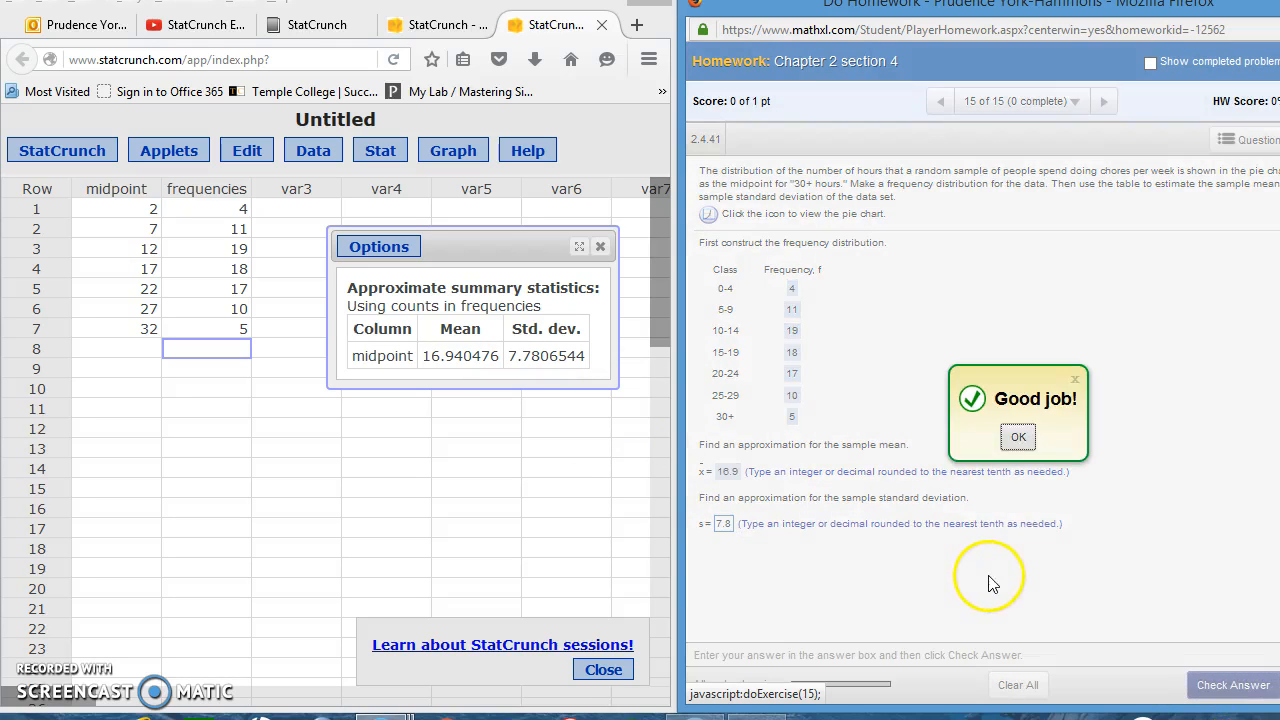
pyautogui.click(1018, 437)
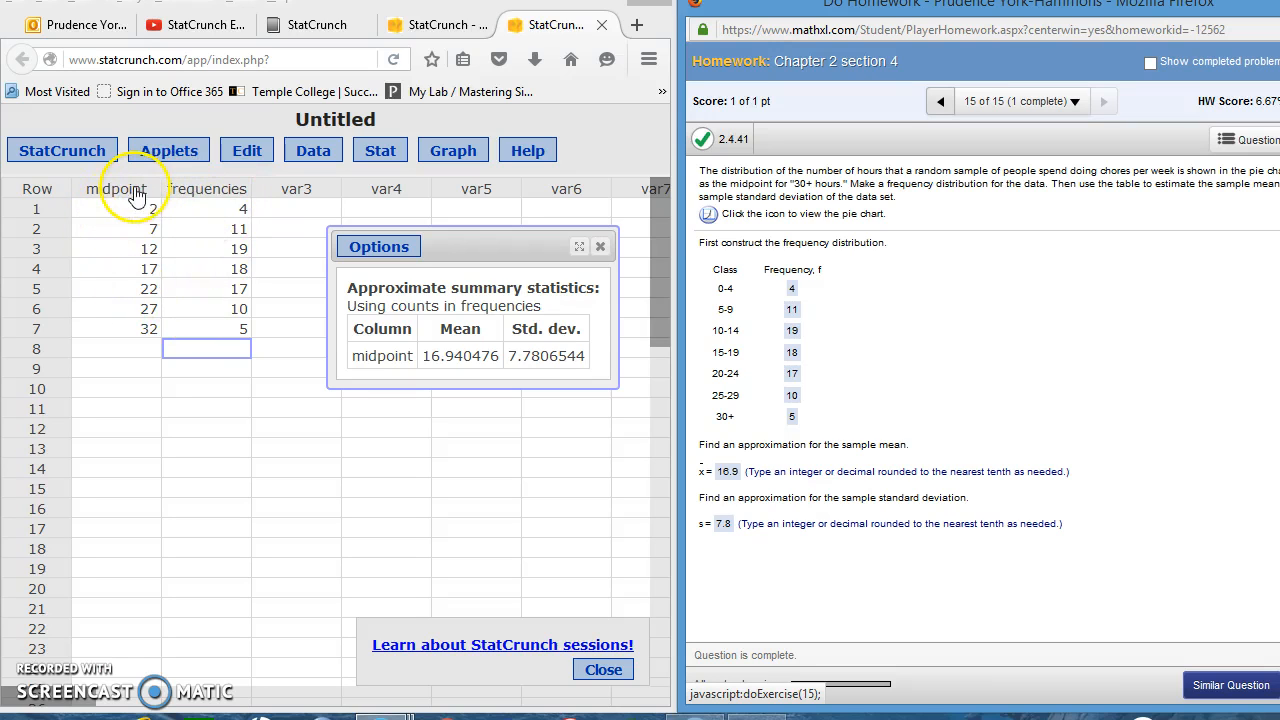
pyautogui.moveTo(150, 308); pyautogui.dragTo(145, 362)
pyautogui.click(148, 381)
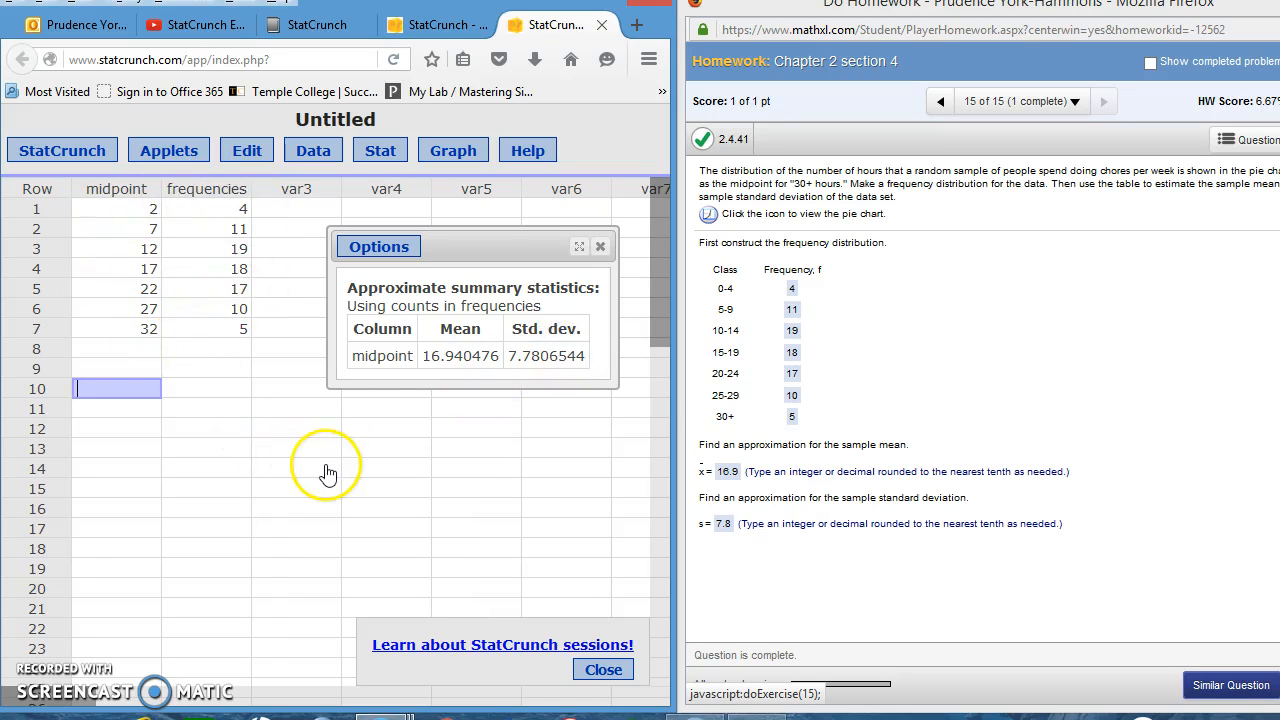
# Step: Download the StatCrunch session as StatCrunch_Session.scs, choosing to save the file
pyautogui.click(49, 160)
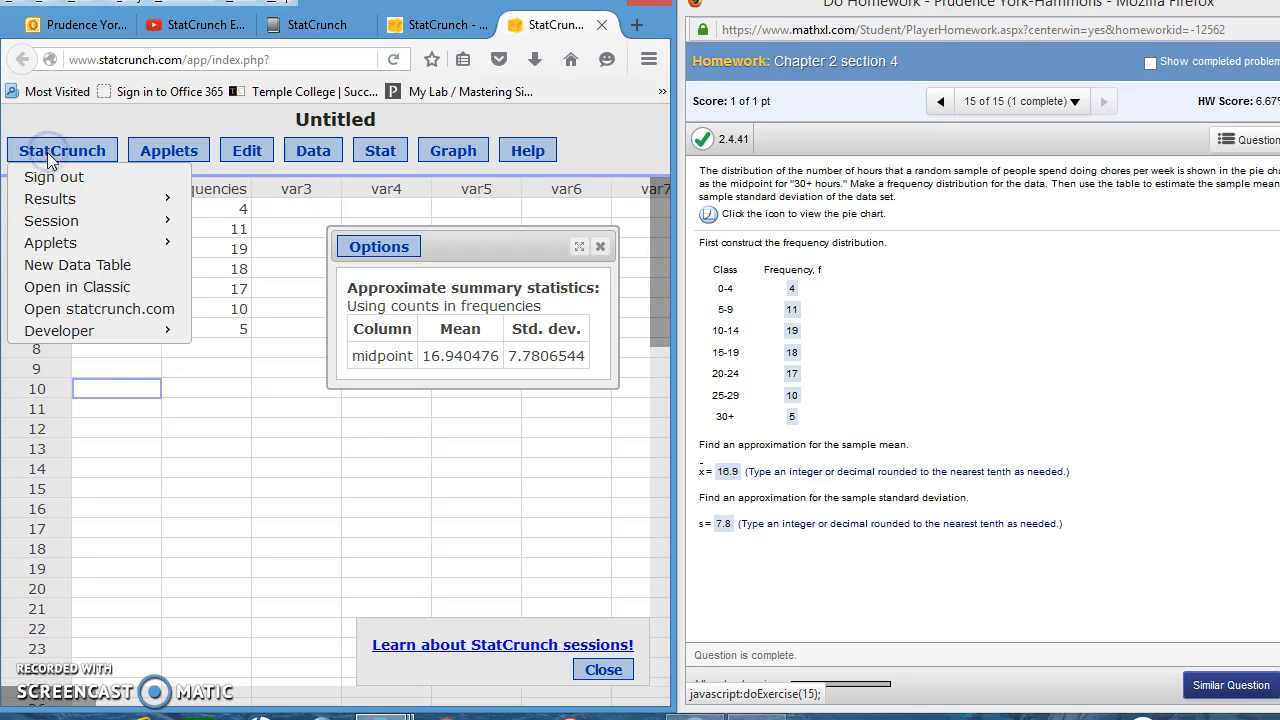
pyautogui.moveTo(50, 220)
pyautogui.click(238, 221)
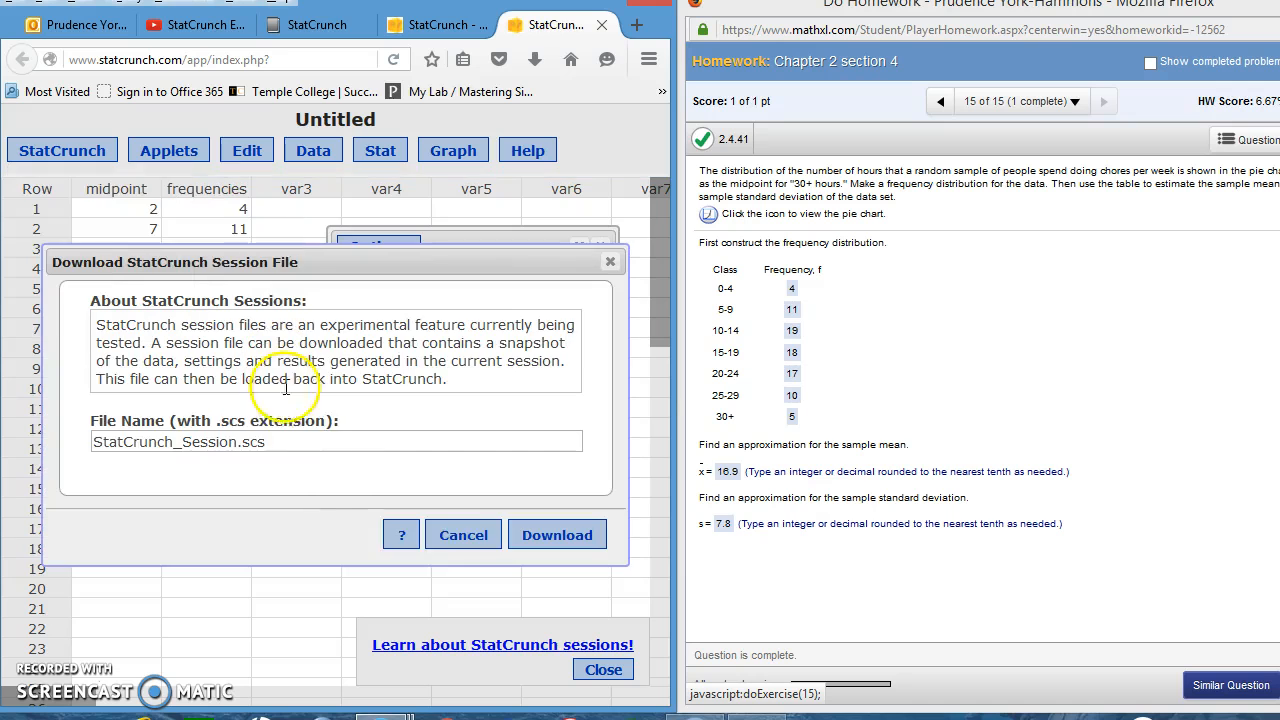
pyautogui.click(550, 537)
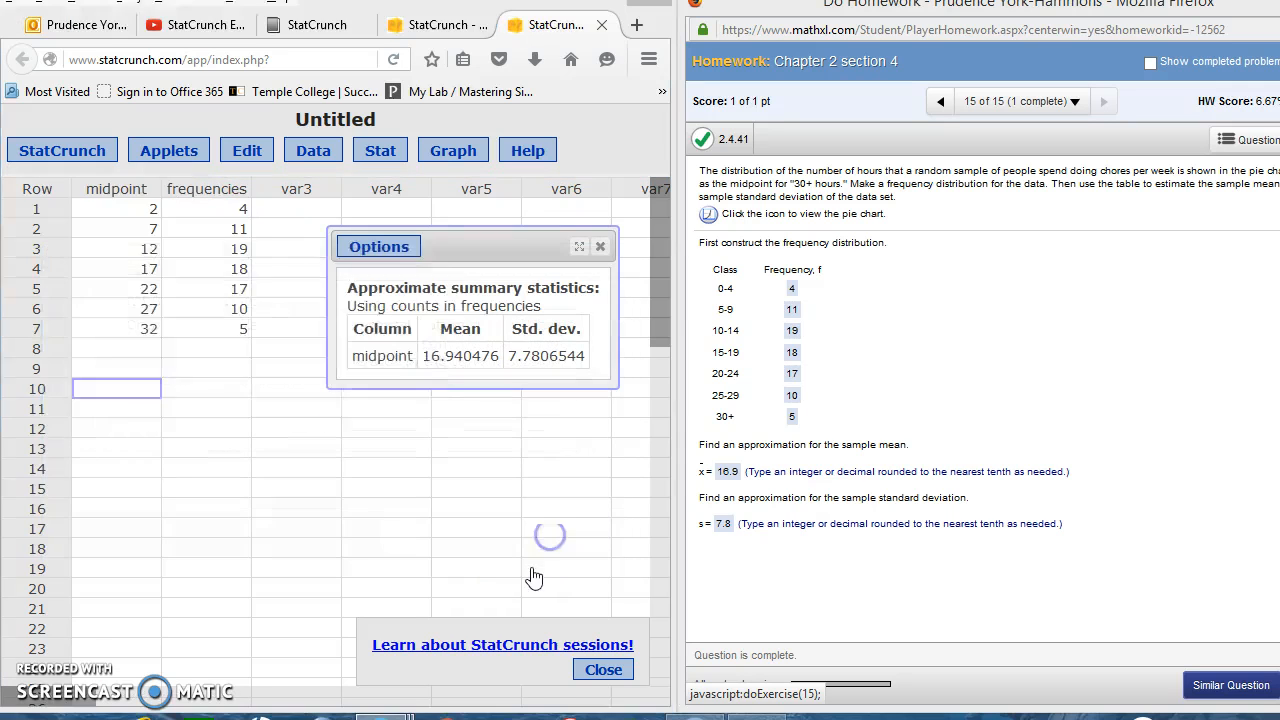
pyautogui.click(145, 302)
pyautogui.click(307, 396)
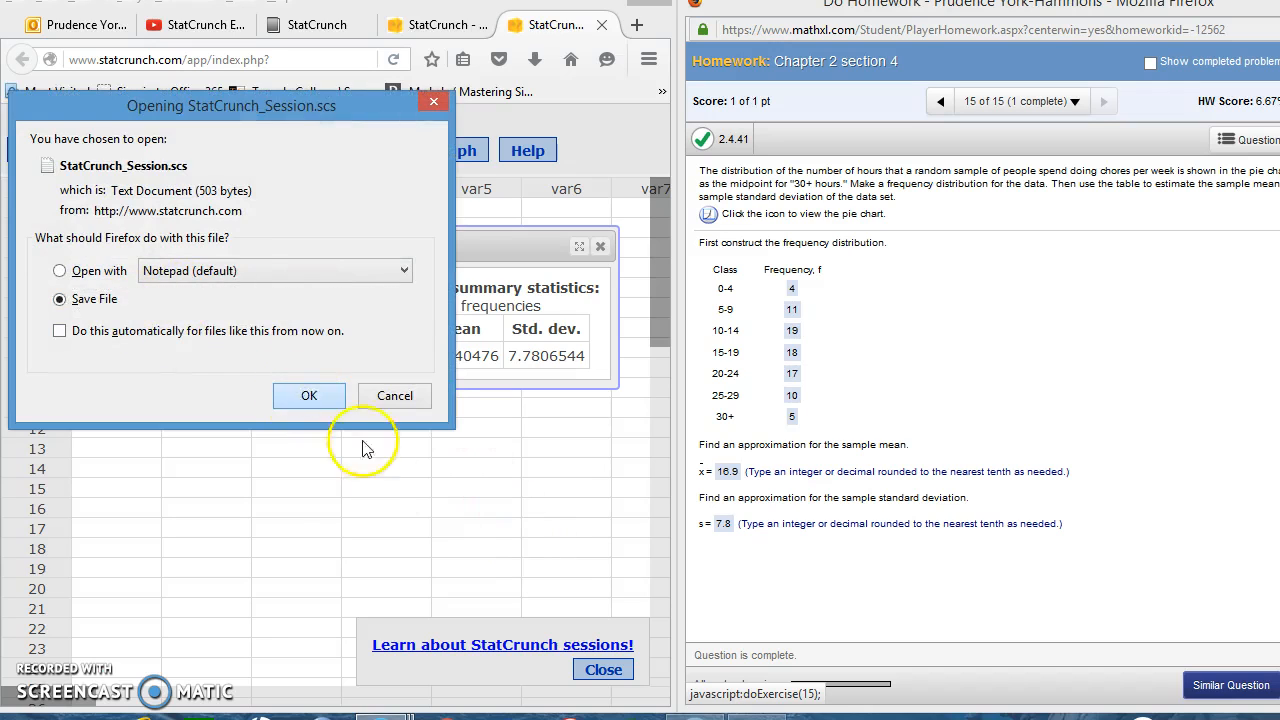
# Step: Show the downloaded session file in its folder, rename it to q15.scs and close the folder window
pyautogui.click(534, 59)
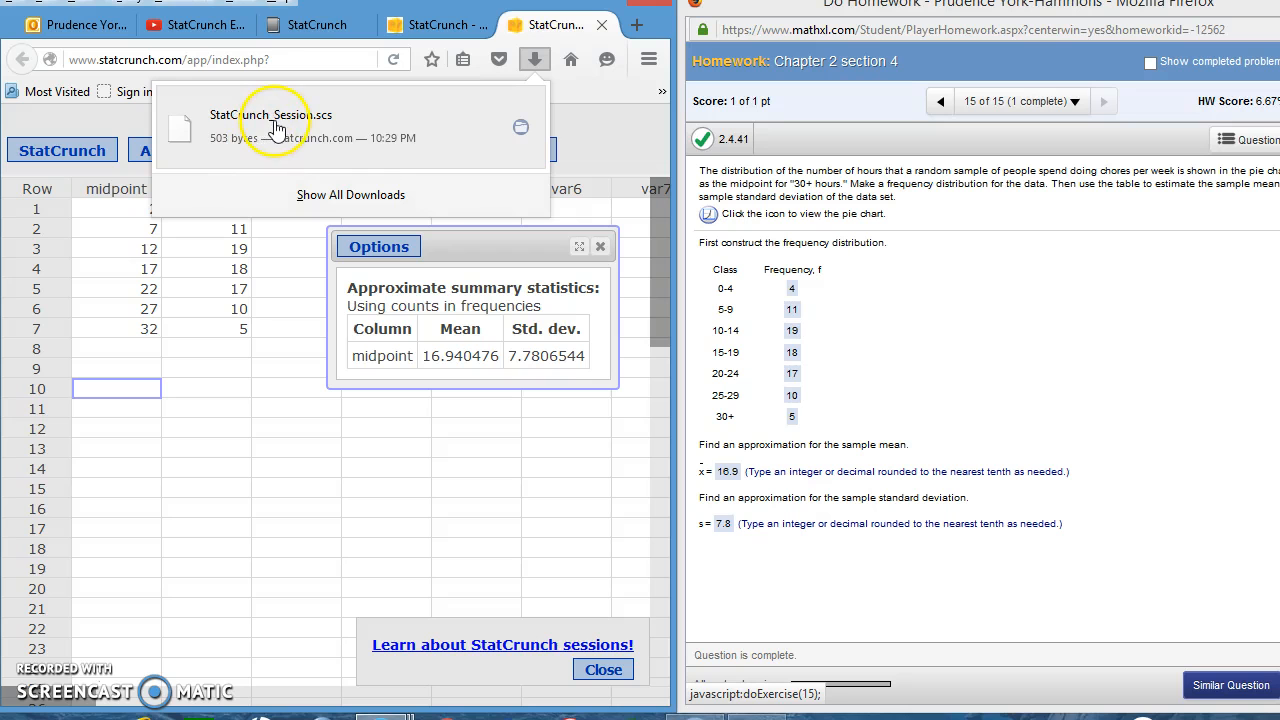
pyautogui.click(521, 132)
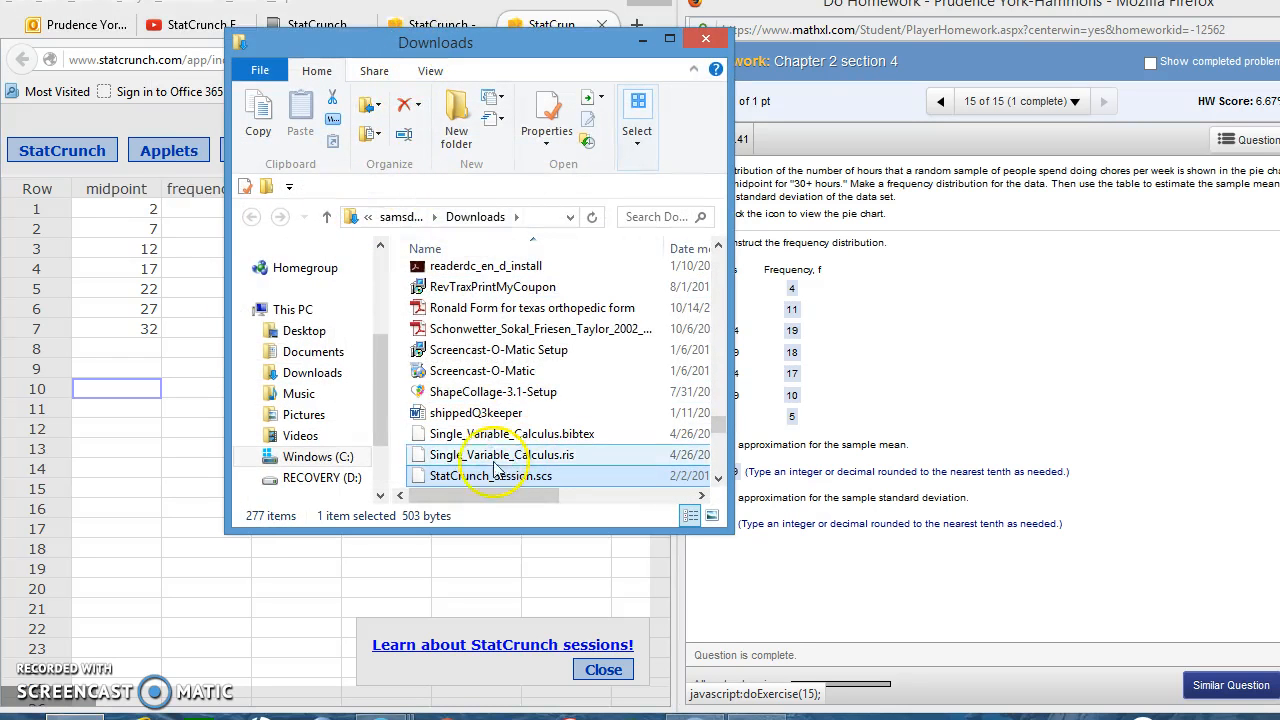
pyautogui.click(509, 481)
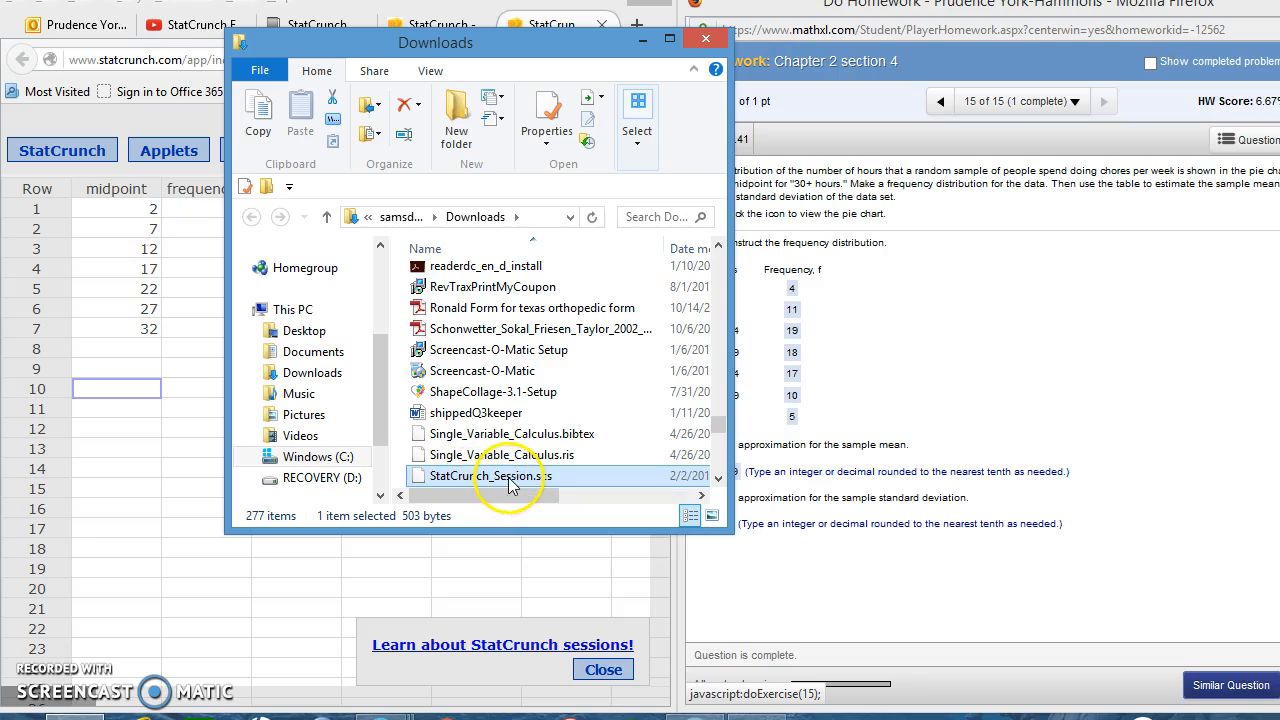
pyautogui.click(520, 477)
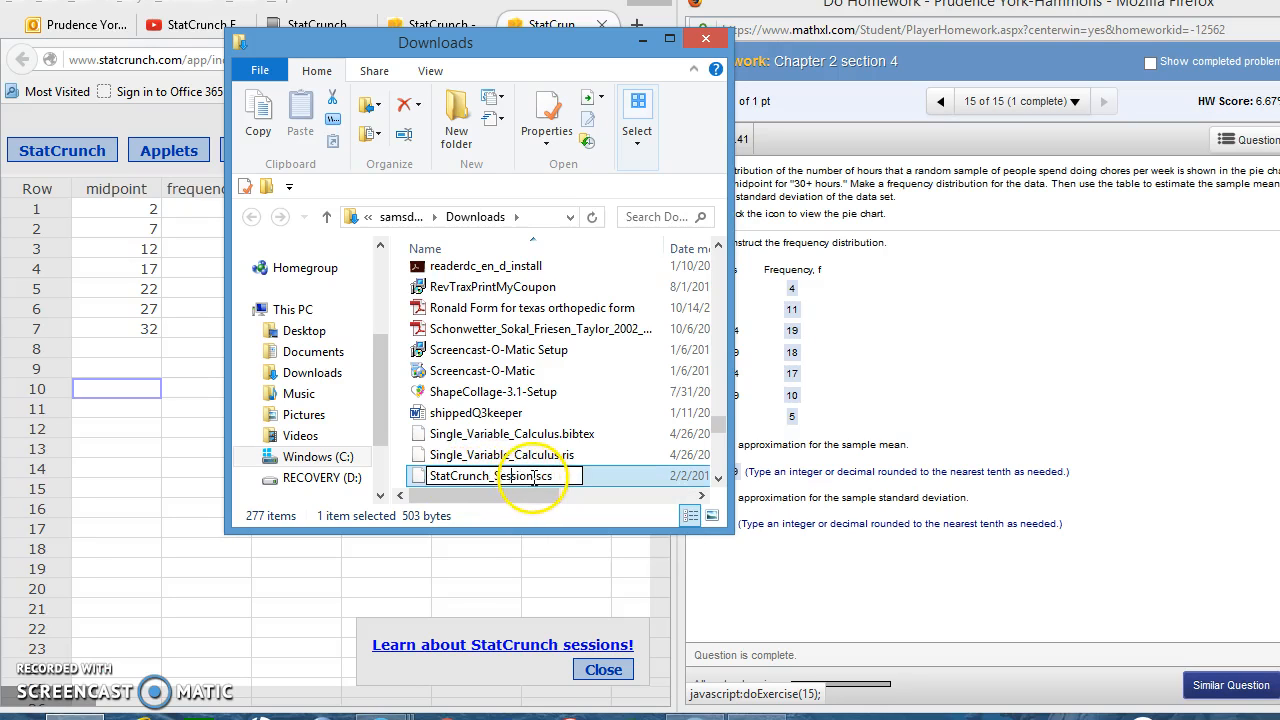
pyautogui.moveTo(533, 476); pyautogui.dragTo(395, 476)
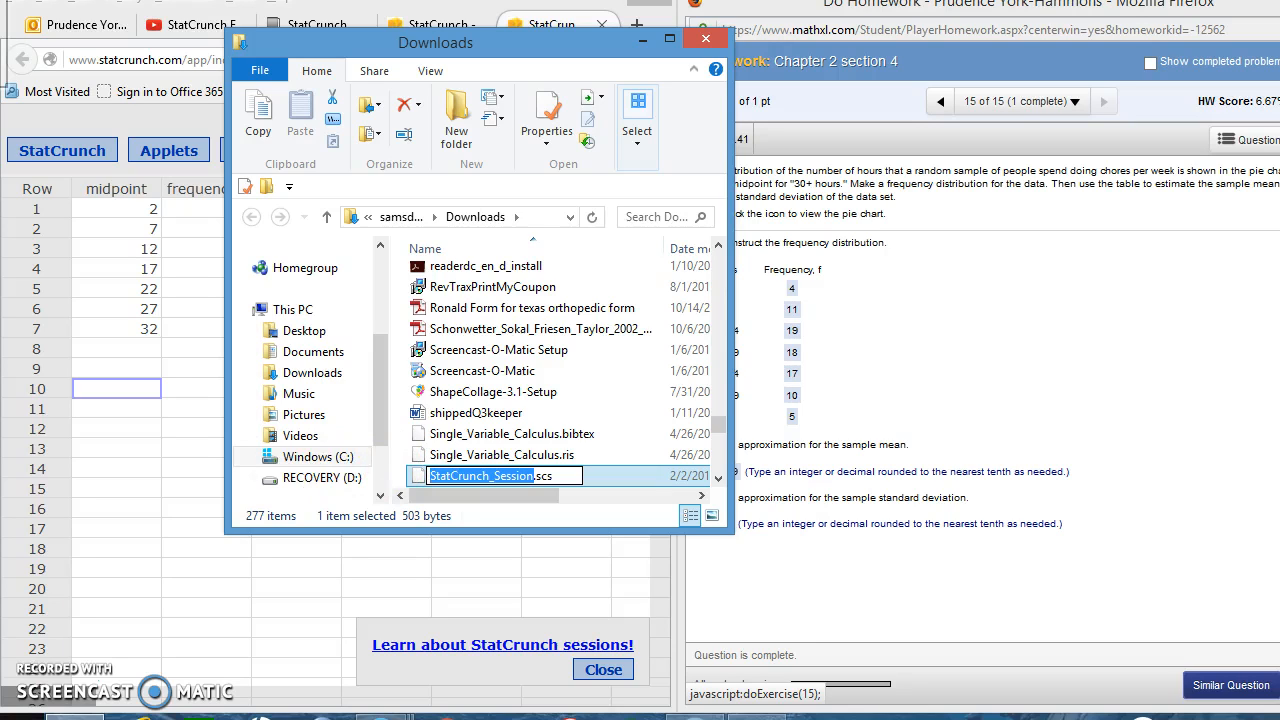
pyautogui.write('q15')
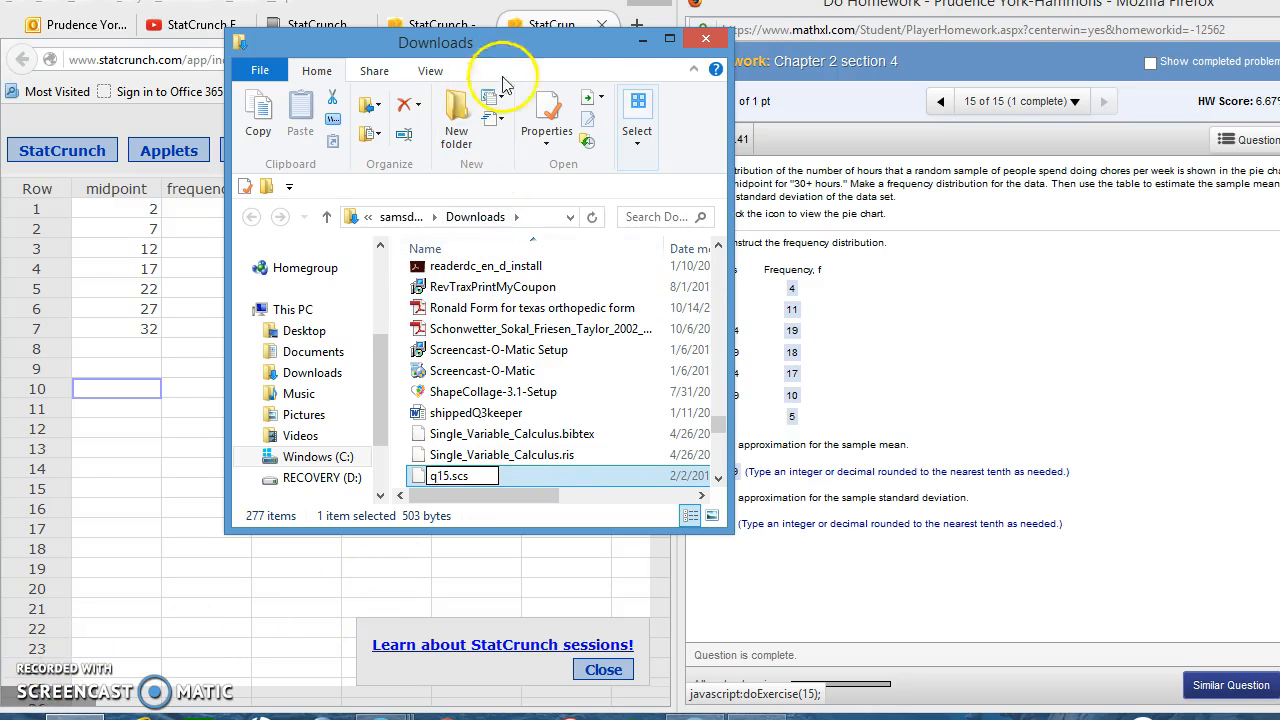
pyautogui.click(717, 40)
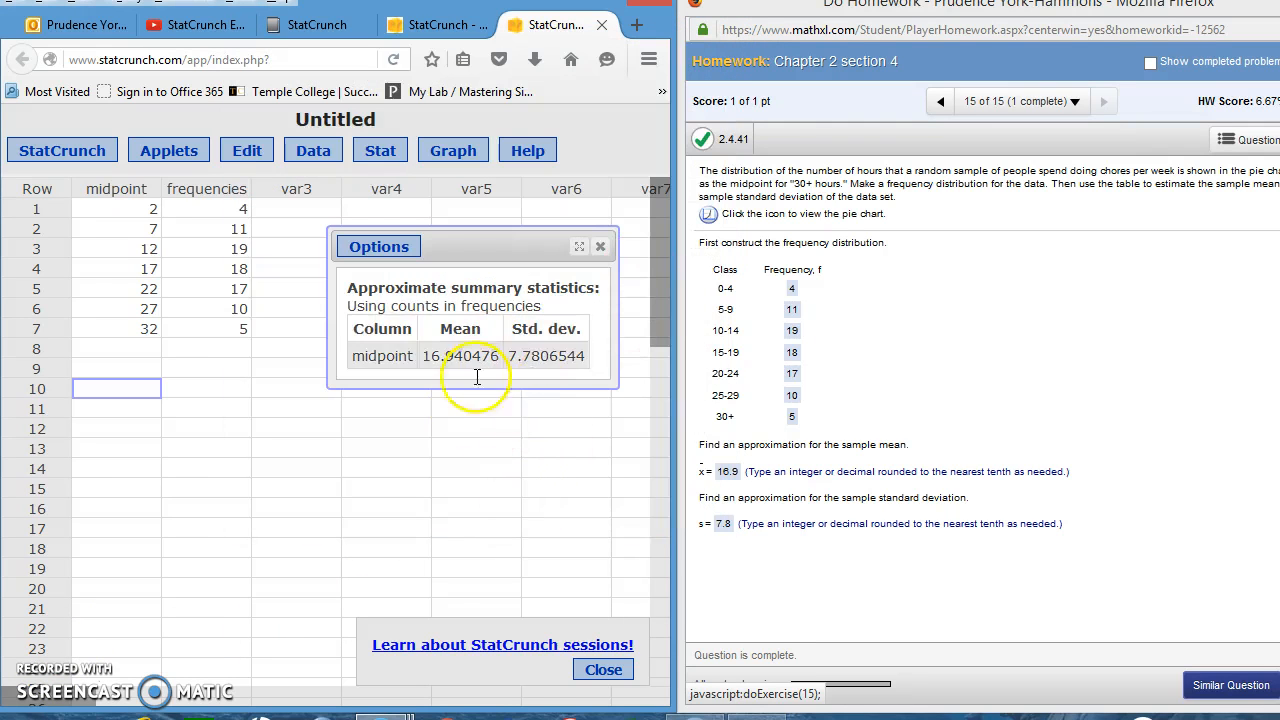